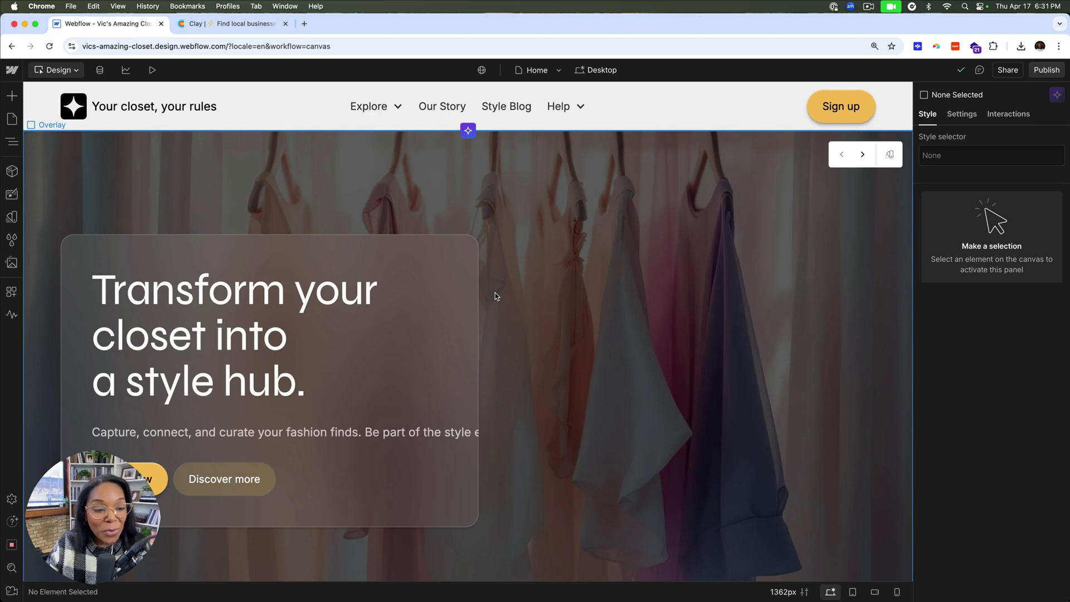
- Open Clay's Laundry List table and select the first business's Name and slug cells
click(229, 24)
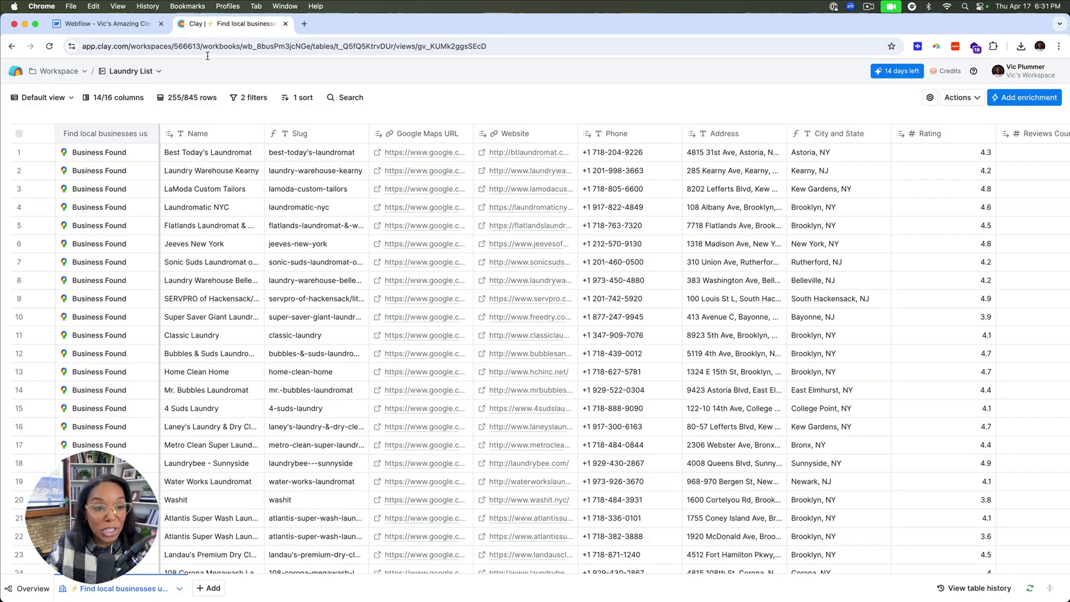
click(14, 76)
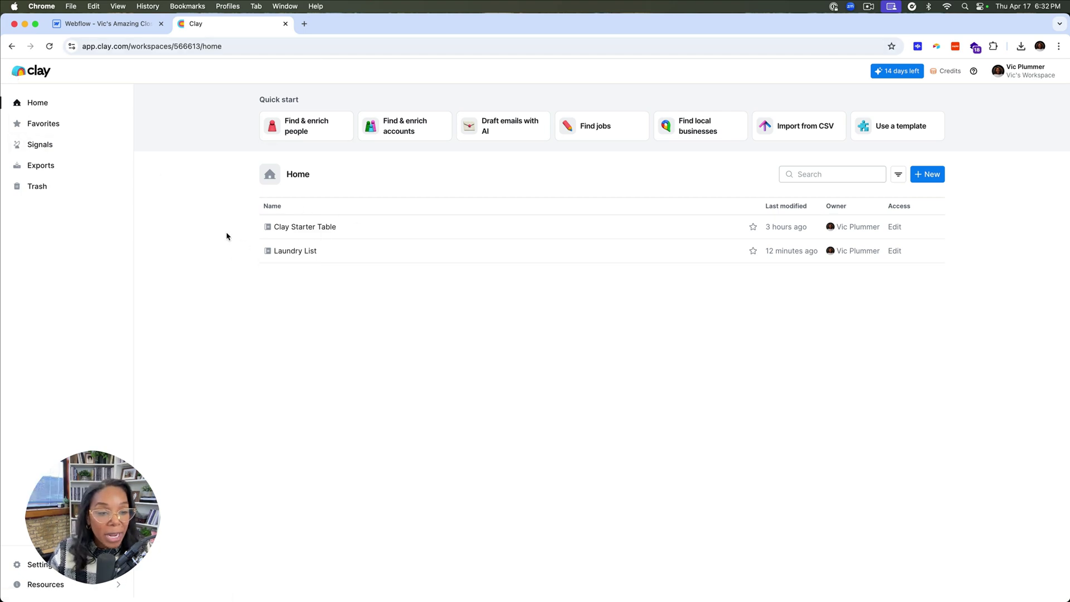
click(286, 253)
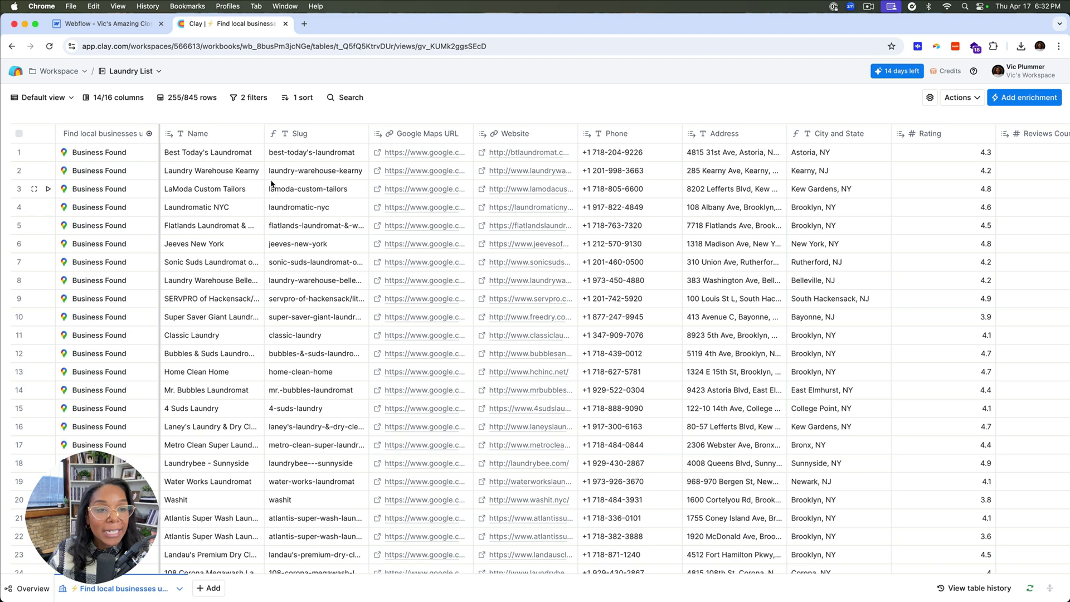
click(221, 157)
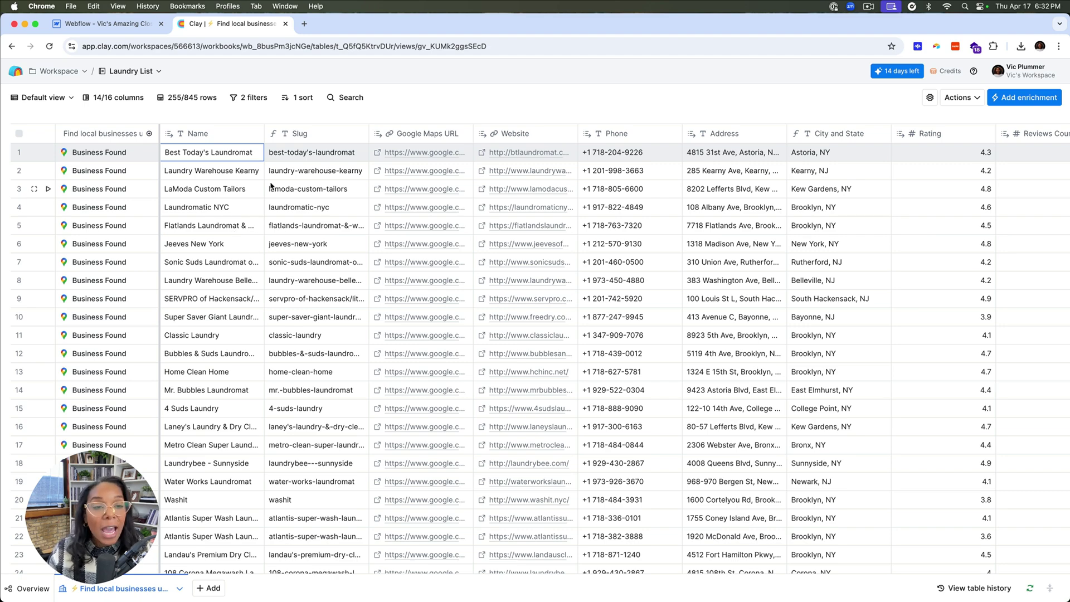
click(286, 154)
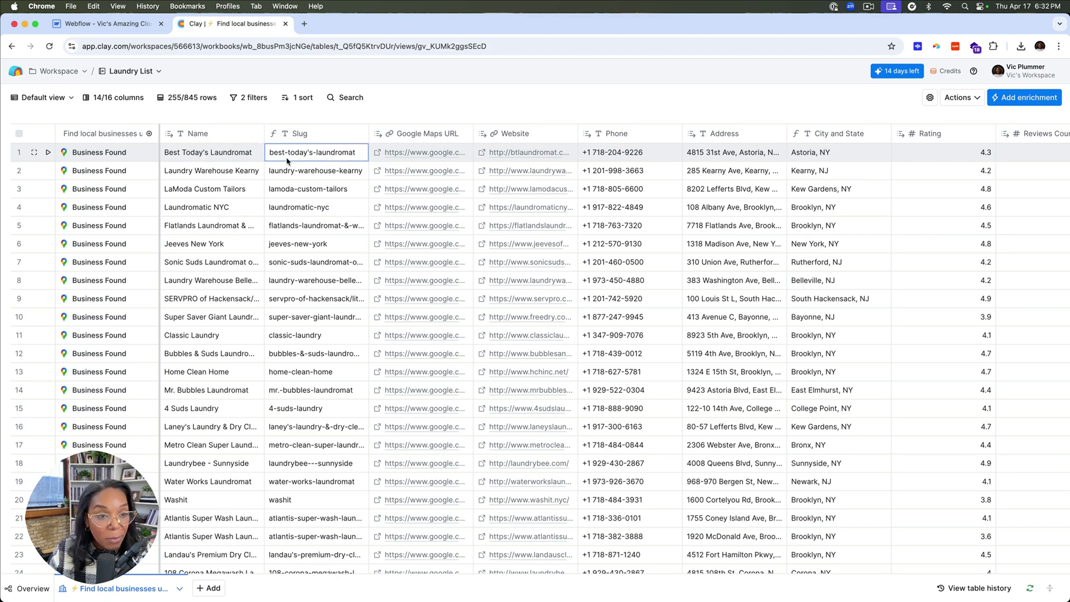
- Bring up the rename option on the Slug, City and State, and Logo Extraction column headers
click(286, 136)
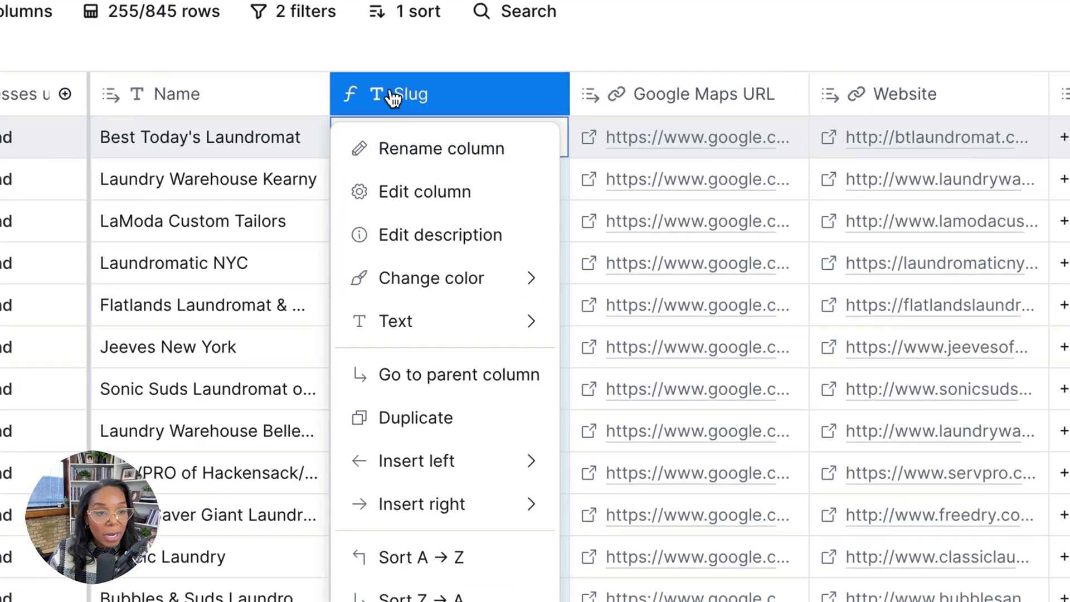
click(373, 147)
scroll(580, 105, right, 10)
scroll(666, 89, left, 2)
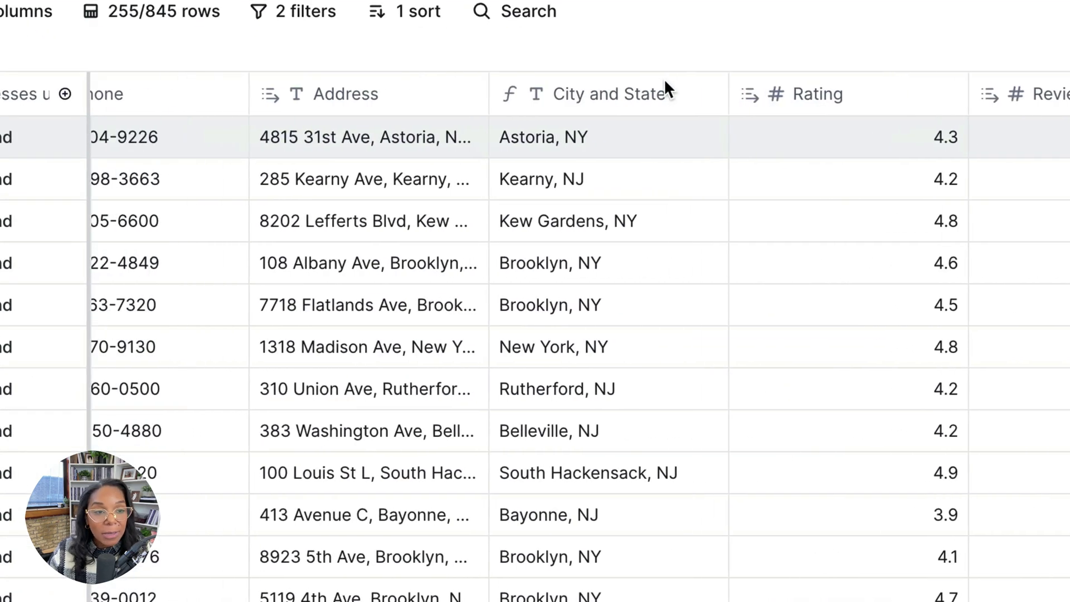
click(624, 93)
scroll(725, 89, left, 6)
click(872, 82)
scroll(872, 83, right, 8)
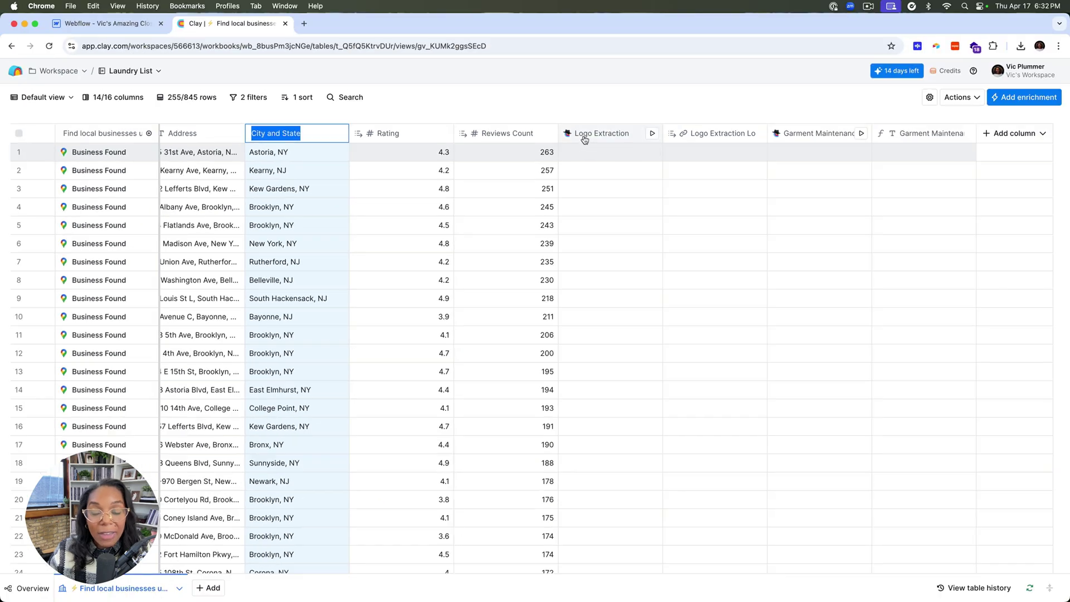
click(584, 138)
click(584, 155)
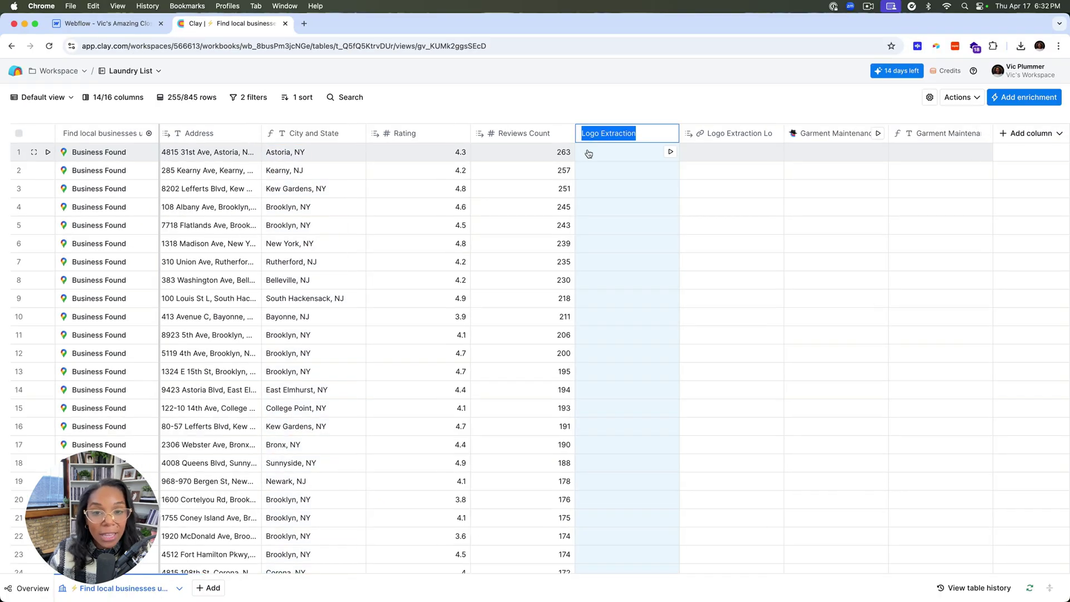
scroll(444, 162, left, 10)
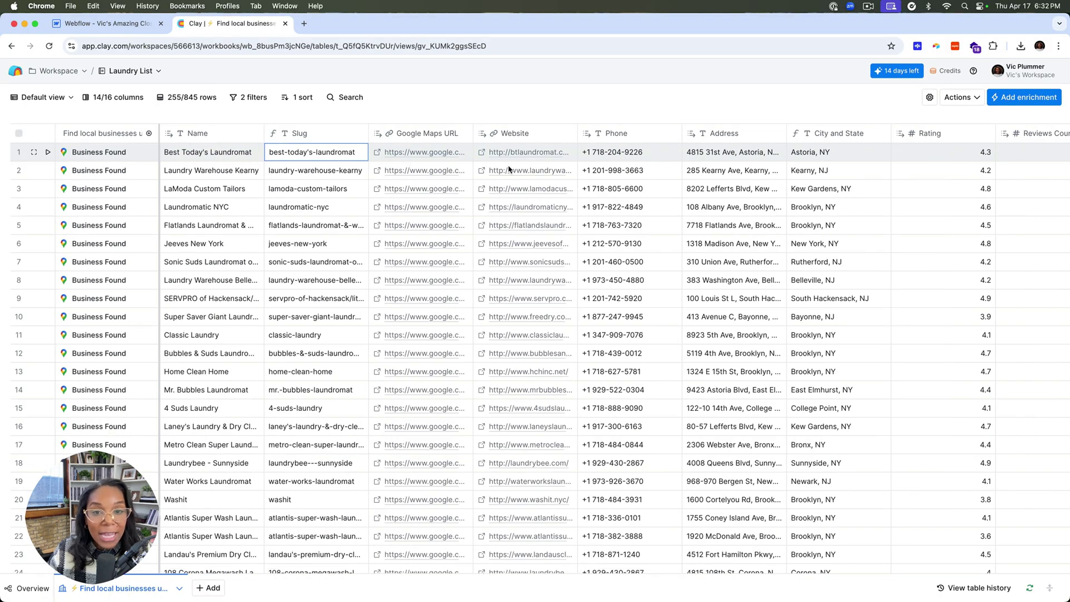
scroll(513, 156, right, 10)
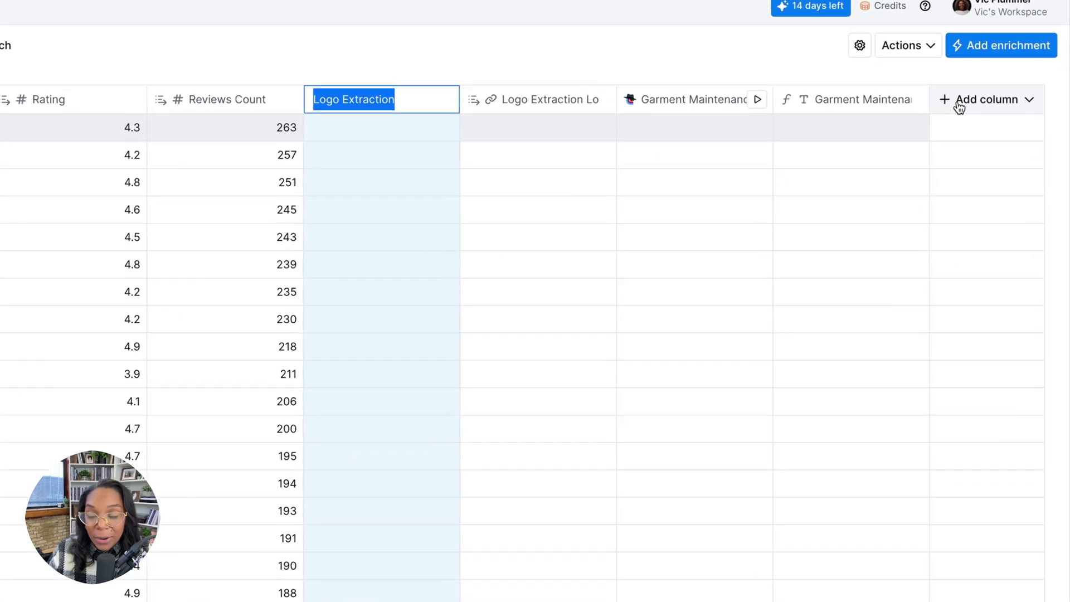
- Add an enrichment column and search the enrichments for 'Webflow'
click(995, 137)
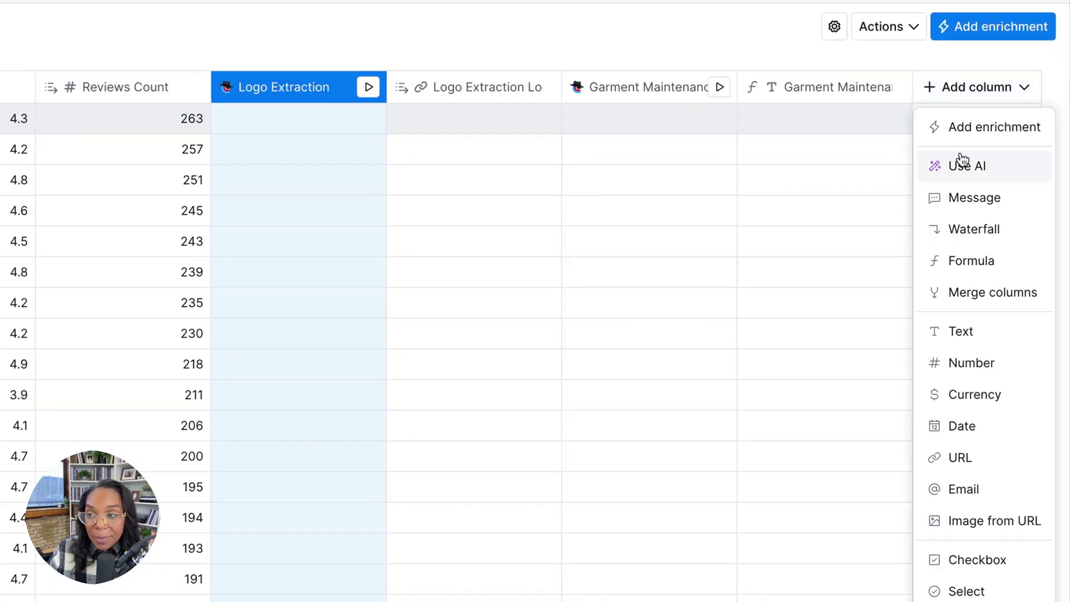
click(959, 131)
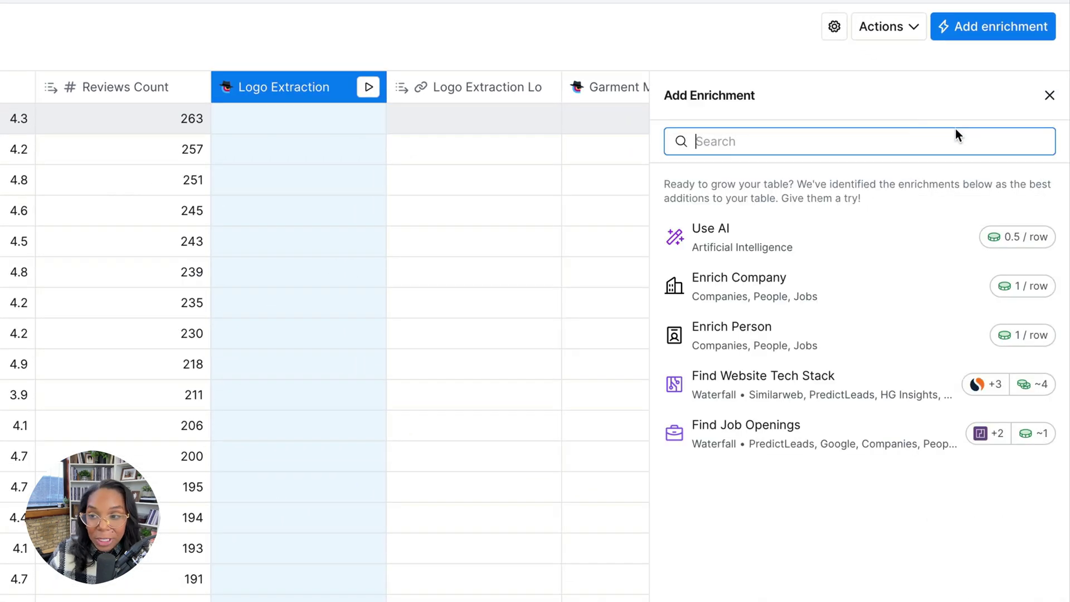
click(706, 143)
text(AWebflo)
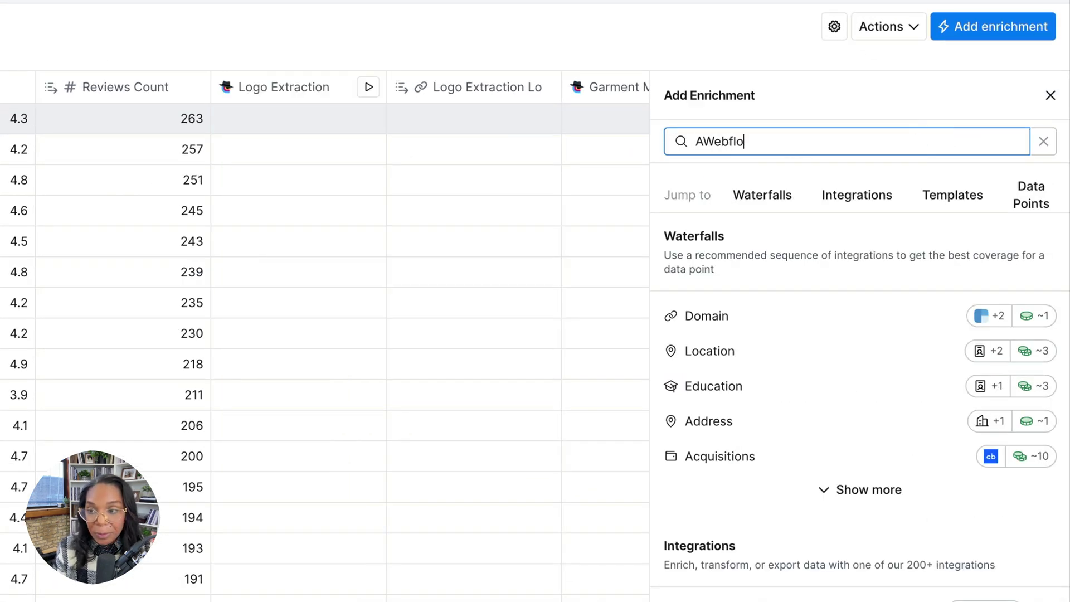
key(BackSpace)
key(BackSpace)
key(BackSpace)
key(BackSpace)
key(BackSpace)
key(BackSpace)
key(BackSpace)
text(Webflow)
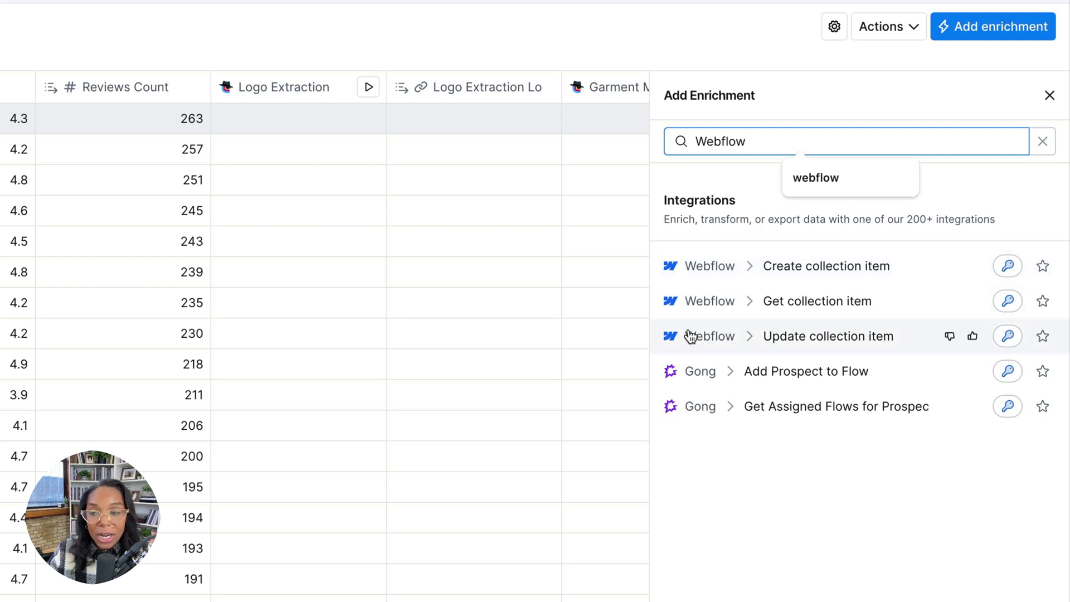
- Set Create collection item to target the Amazing Closet site's Dry Cleaners collection with the current account
click(724, 270)
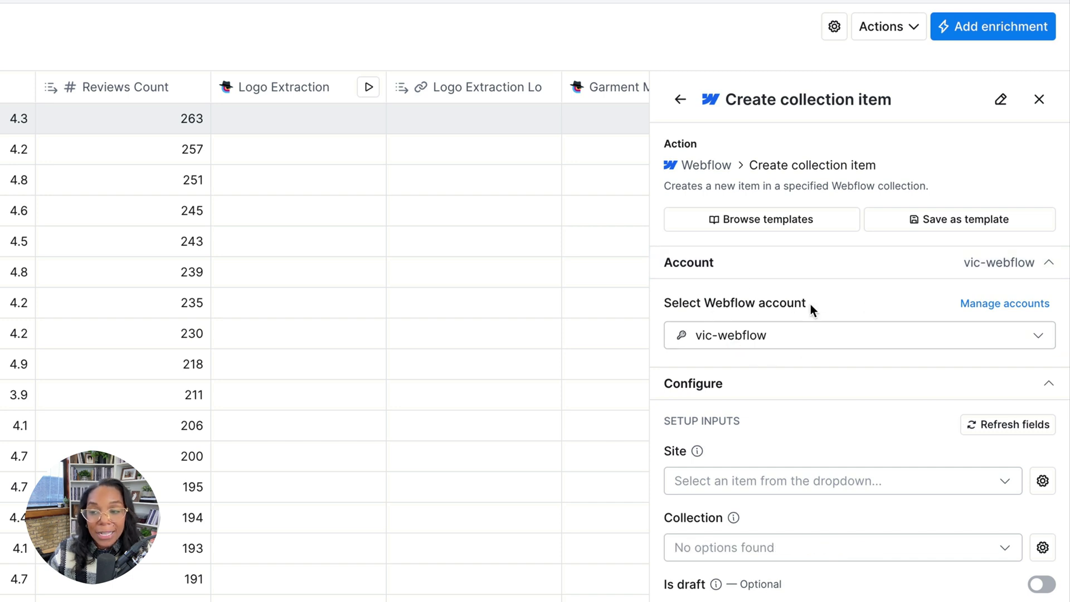
click(888, 346)
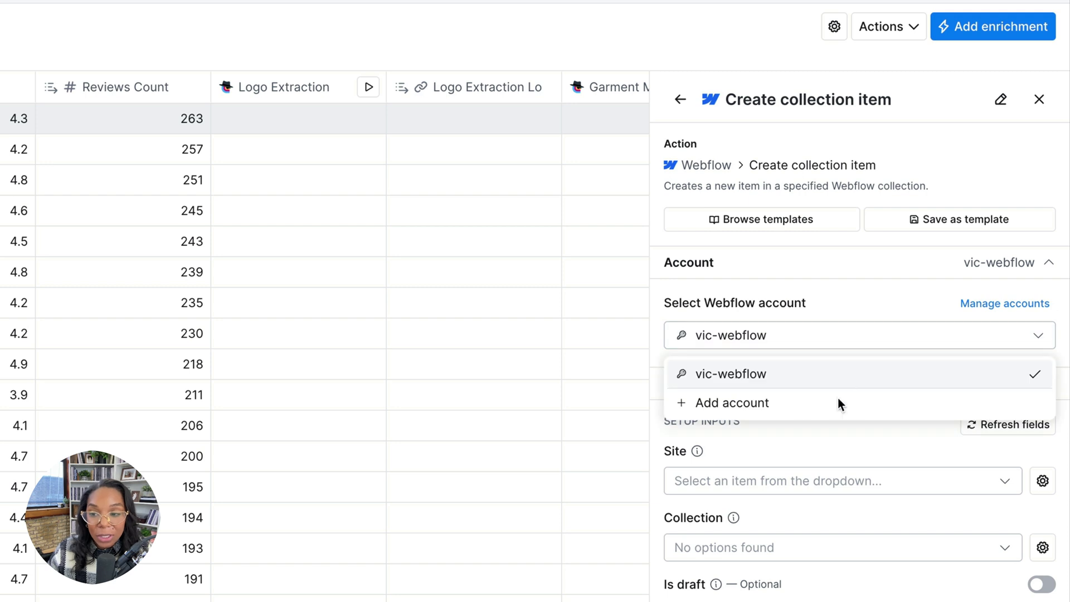
click(780, 305)
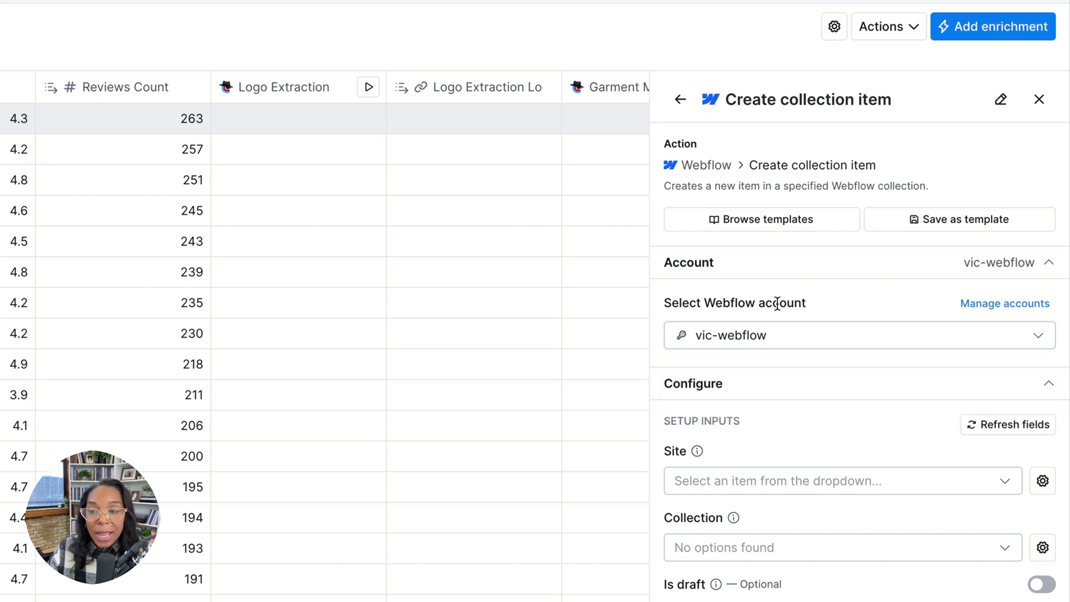
click(714, 468)
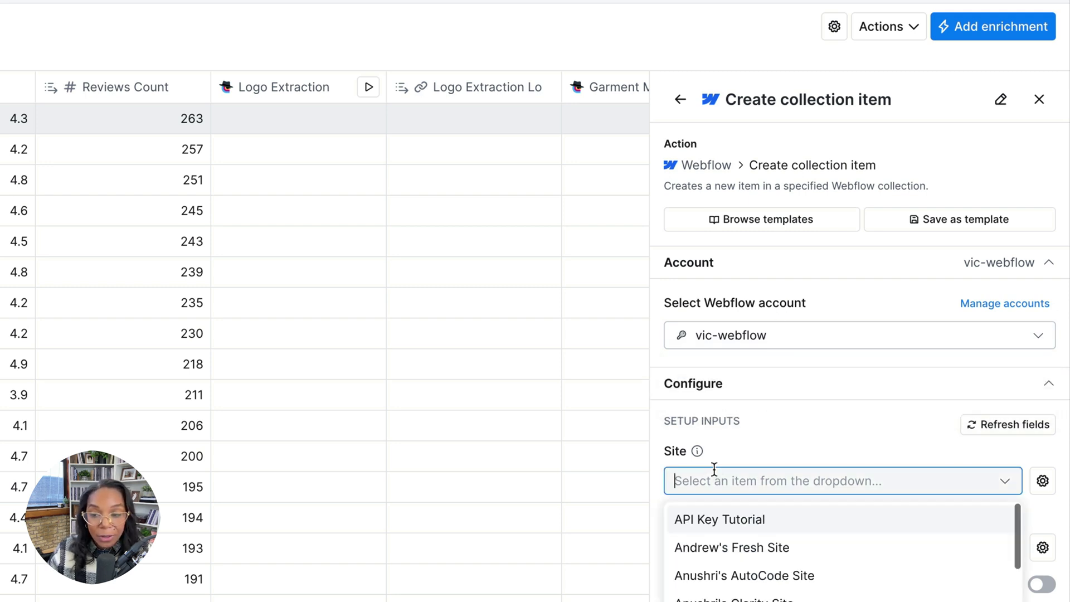
text(amazing)
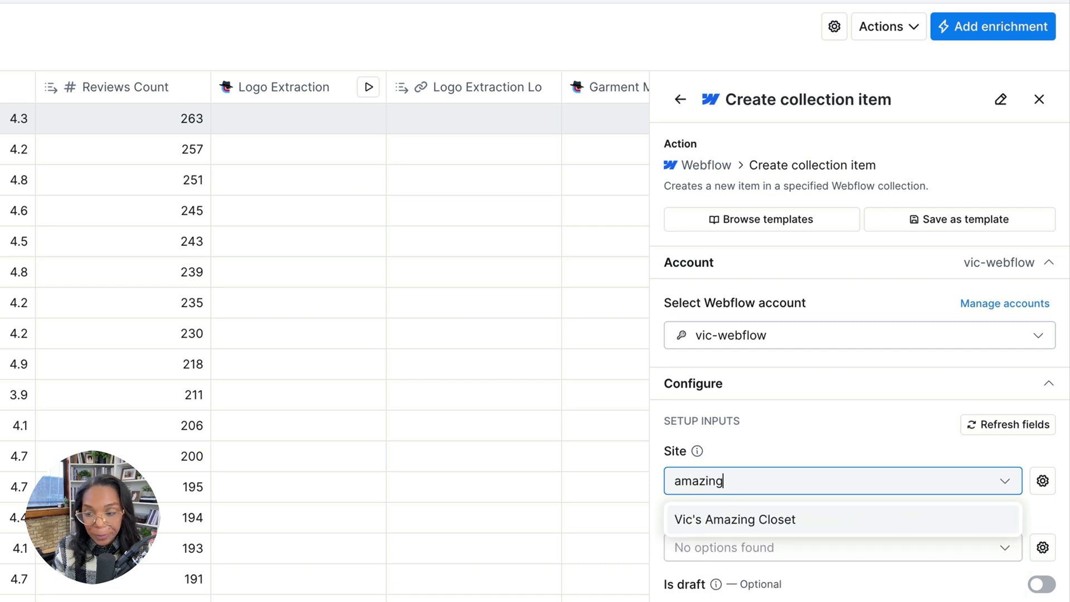
click(715, 521)
click(709, 418)
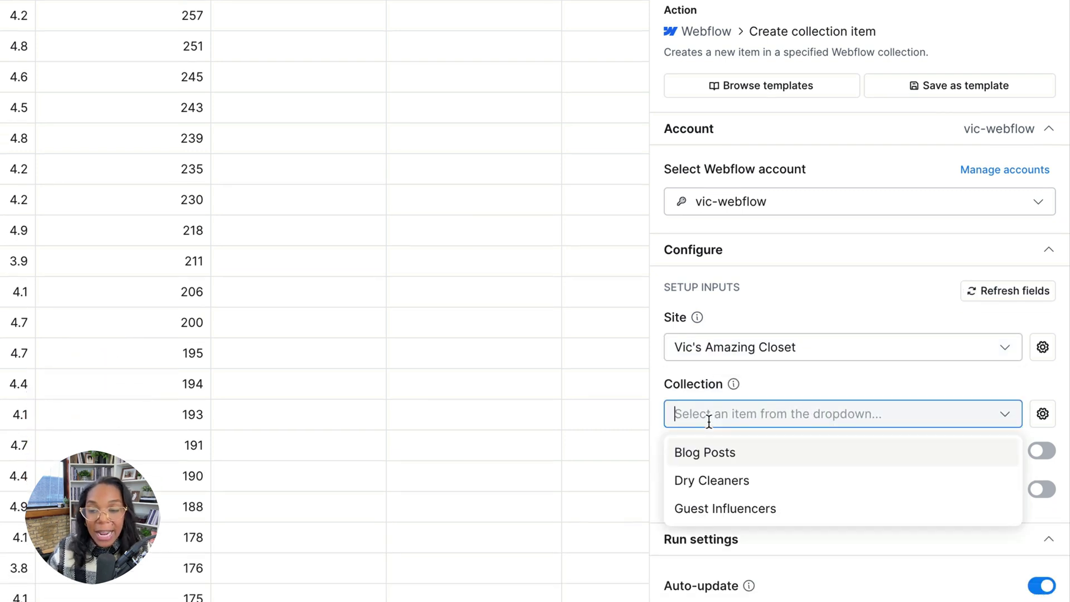
click(708, 480)
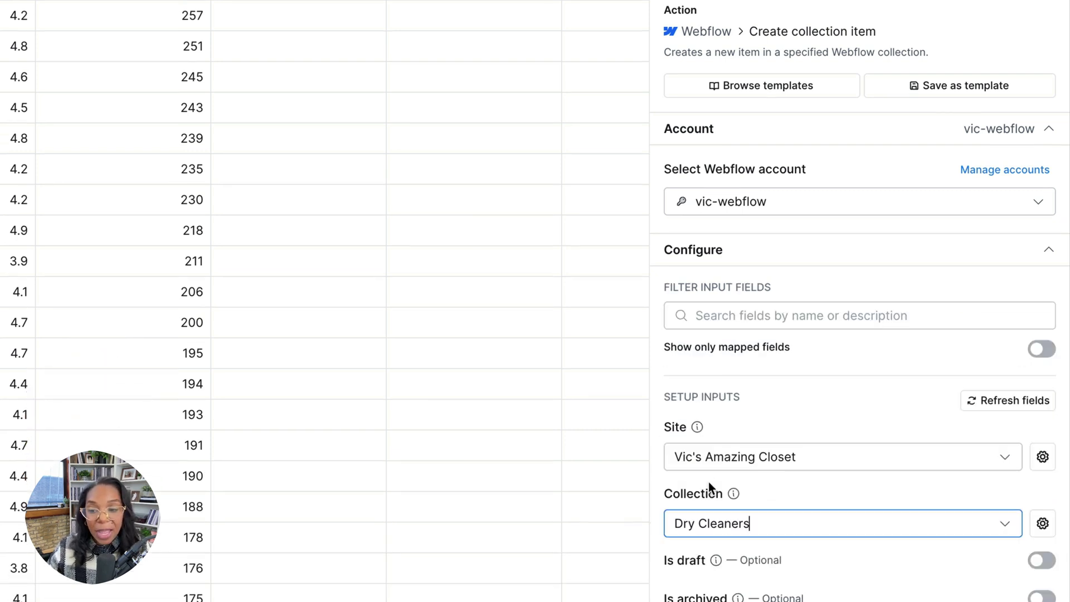
scroll(707, 482, down, 10)
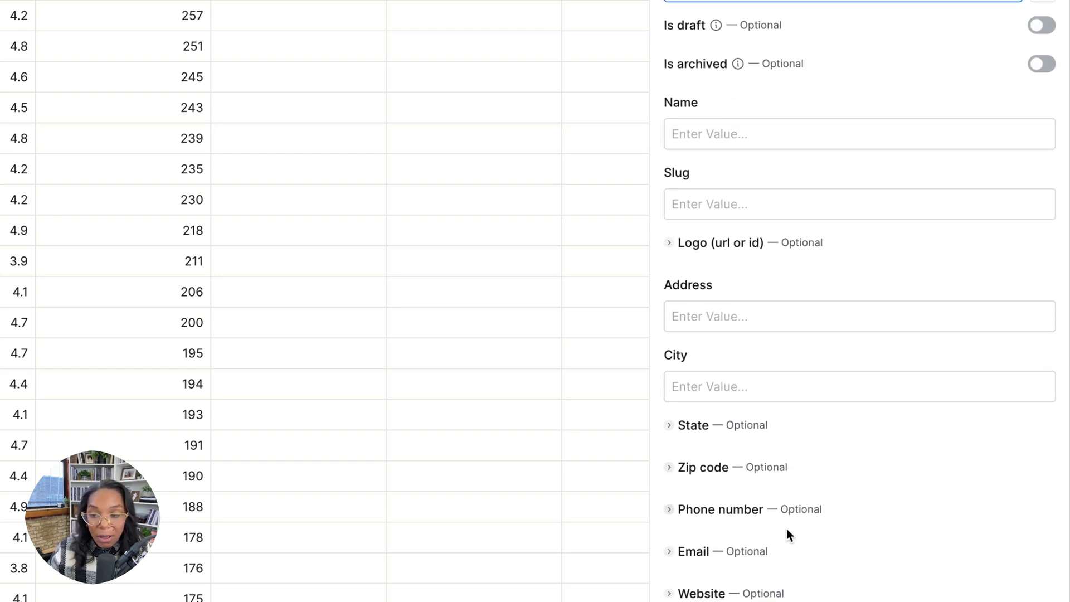
- Make created items drafts and map the Name and Slug fields to the /name and /s columns
click(728, 136)
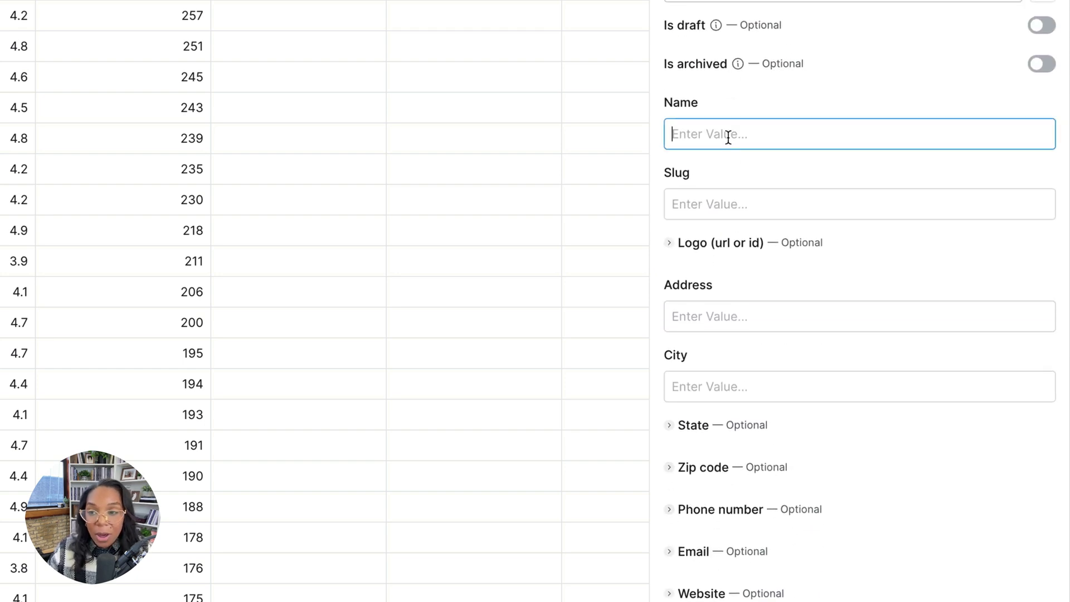
click(1036, 26)
click(800, 141)
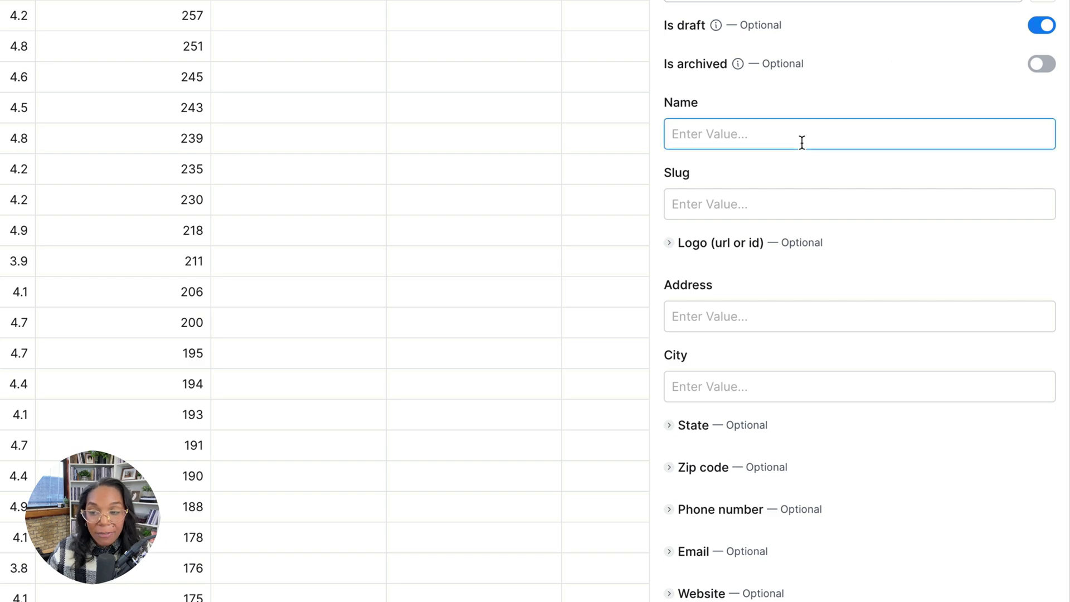
text(A)
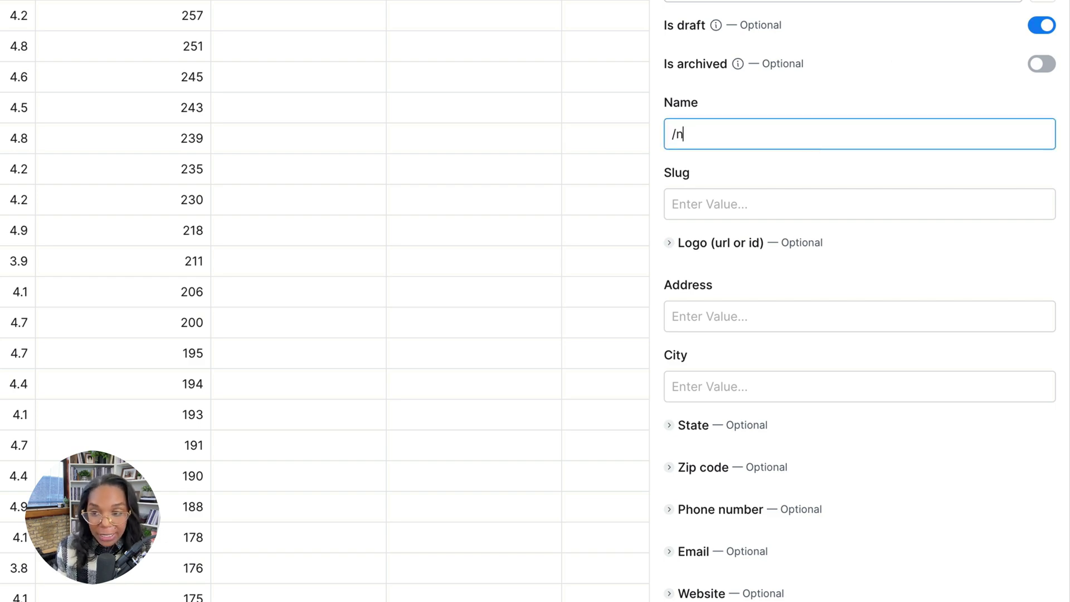
key(BackSpace)
key(BackSpace)
text(/)
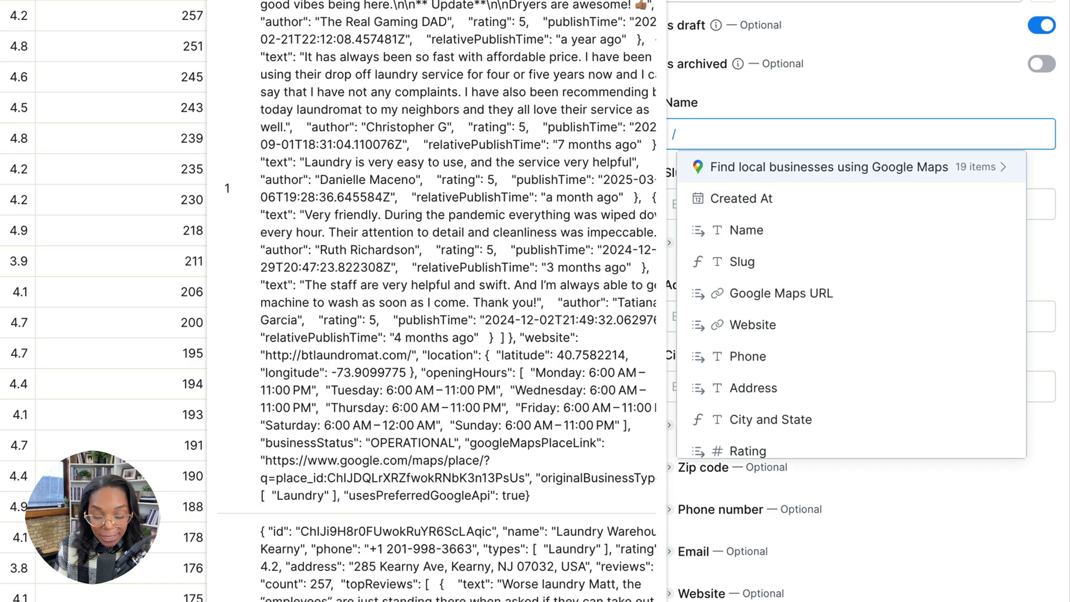
text(name)
click(740, 198)
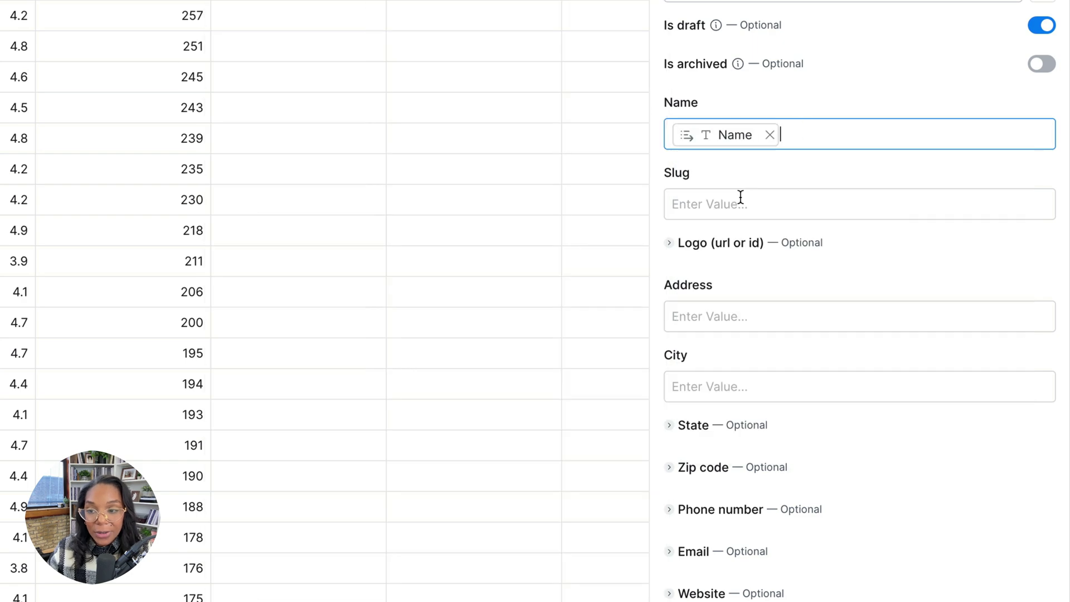
click(727, 215)
text(/s)
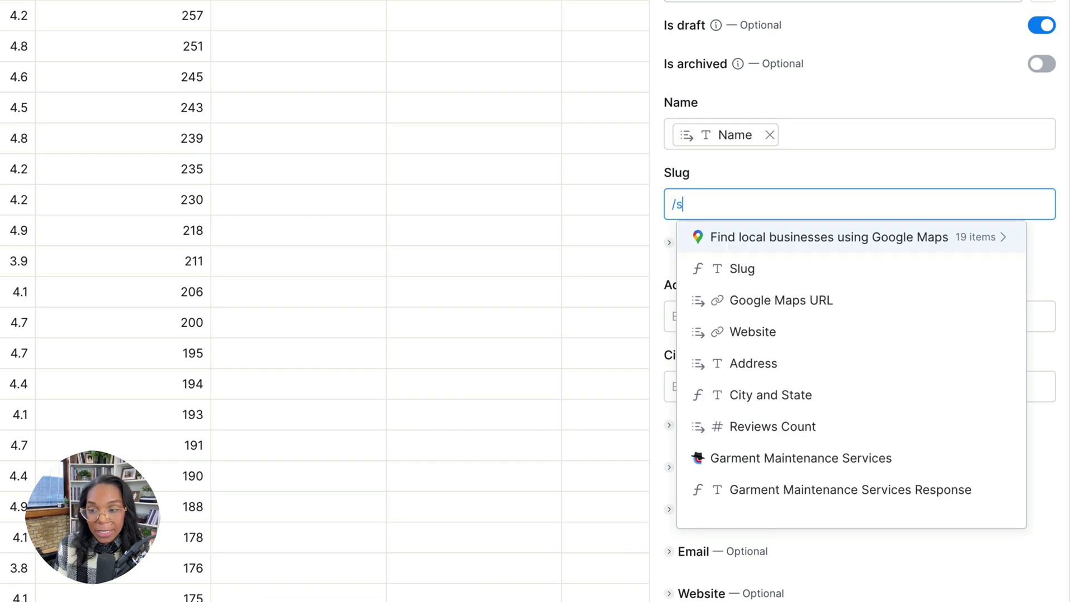
click(756, 263)
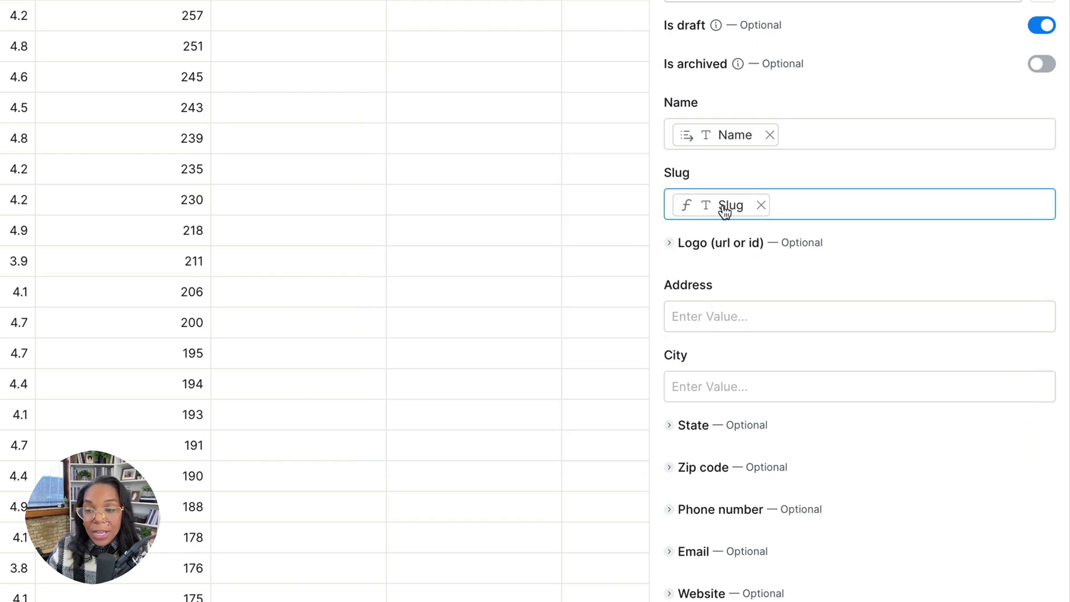
mouse_move(724, 212)
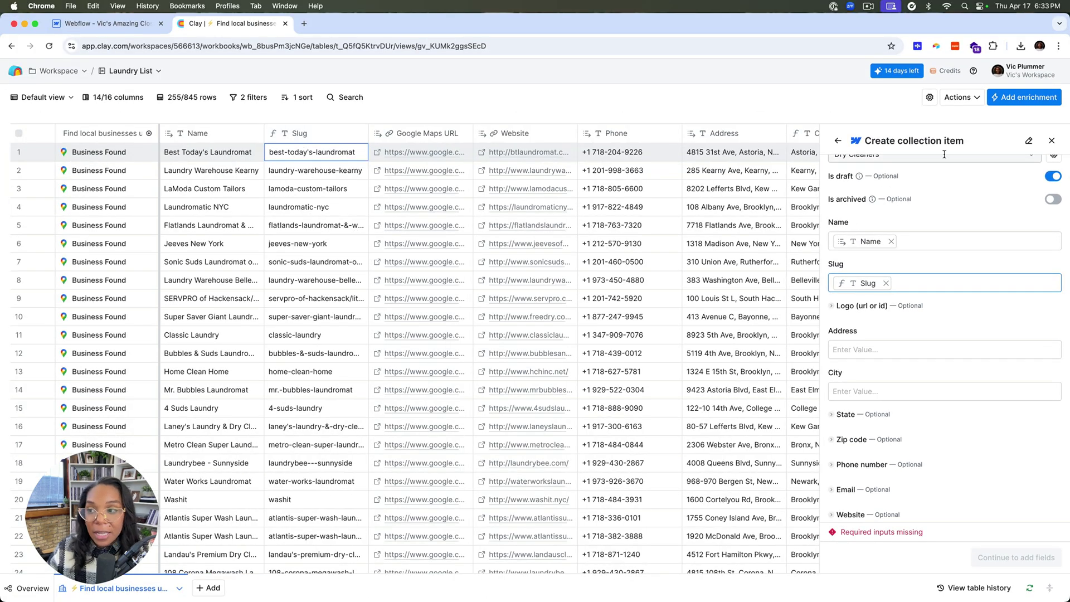
- Save the new collection-item column and open the Slug column's formula settings
click(1050, 141)
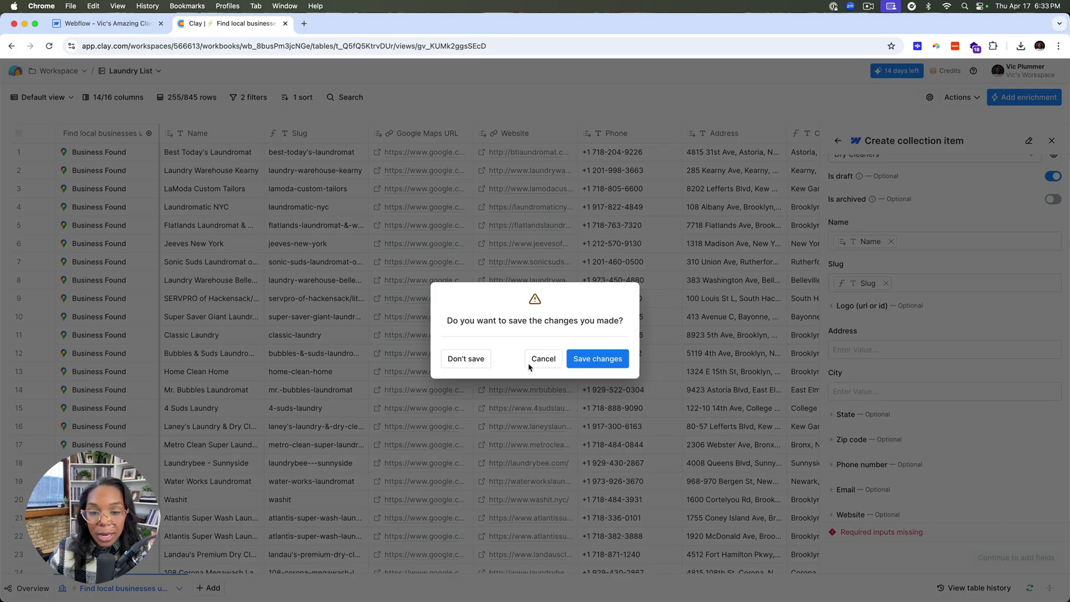
click(575, 359)
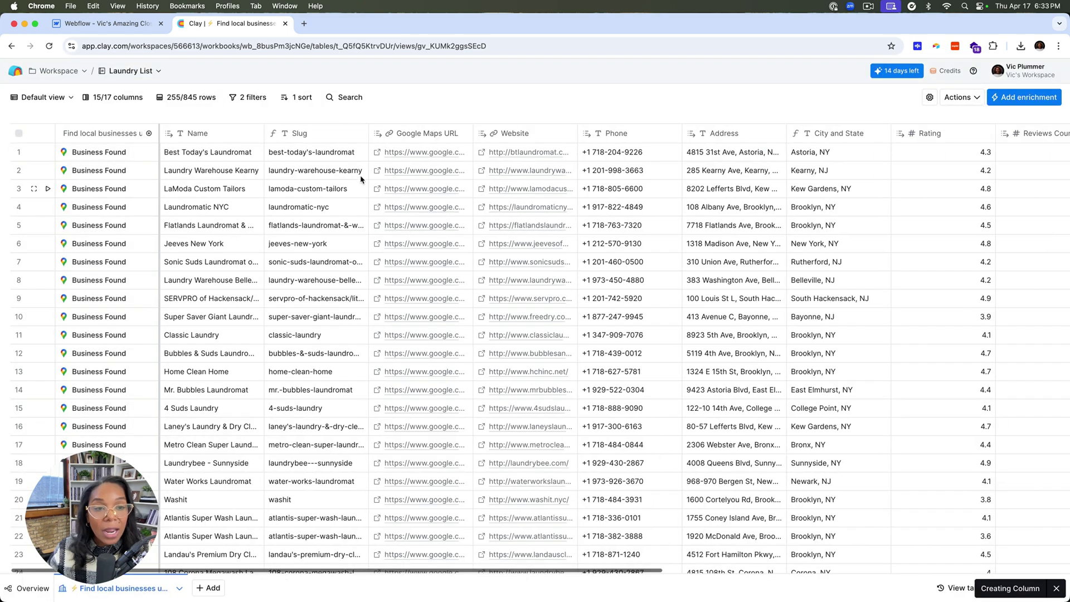
click(332, 142)
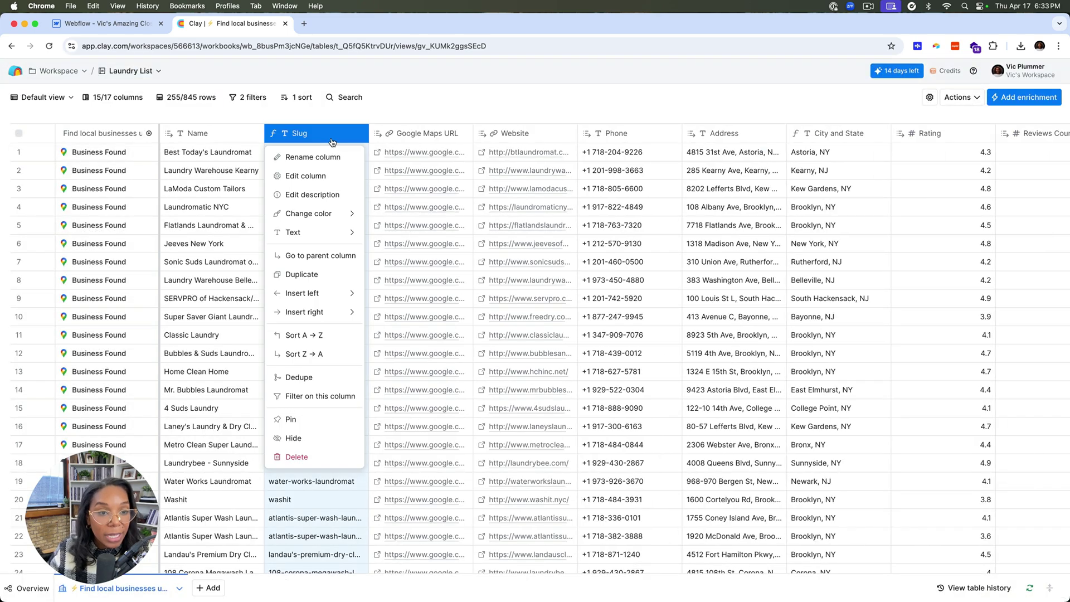
click(310, 176)
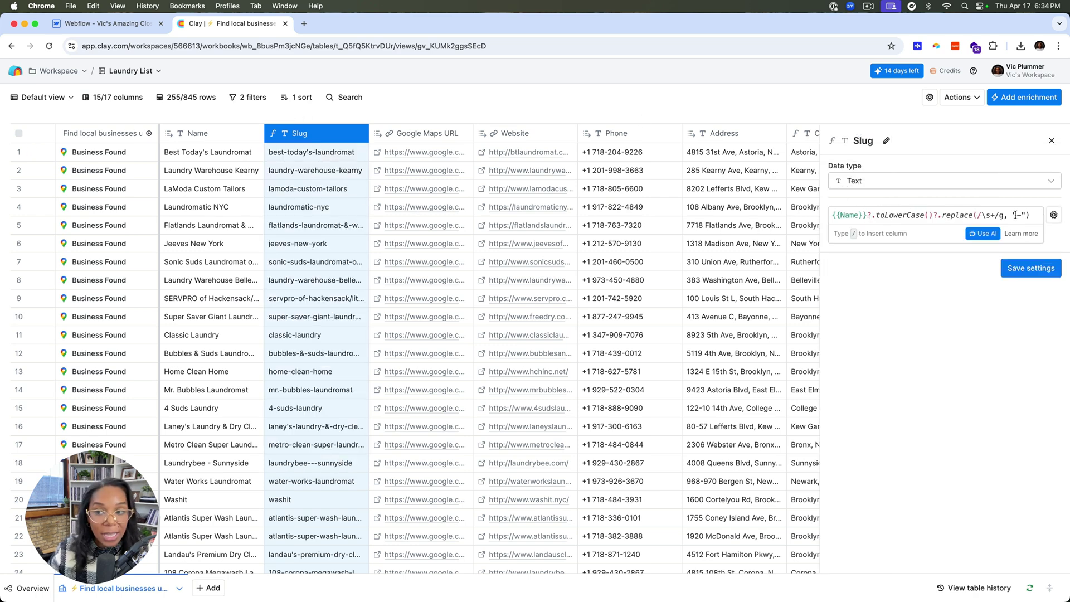
- Clear the Slug formula, then open and close the AI Formula Generator
click(1014, 214)
key(super+a)
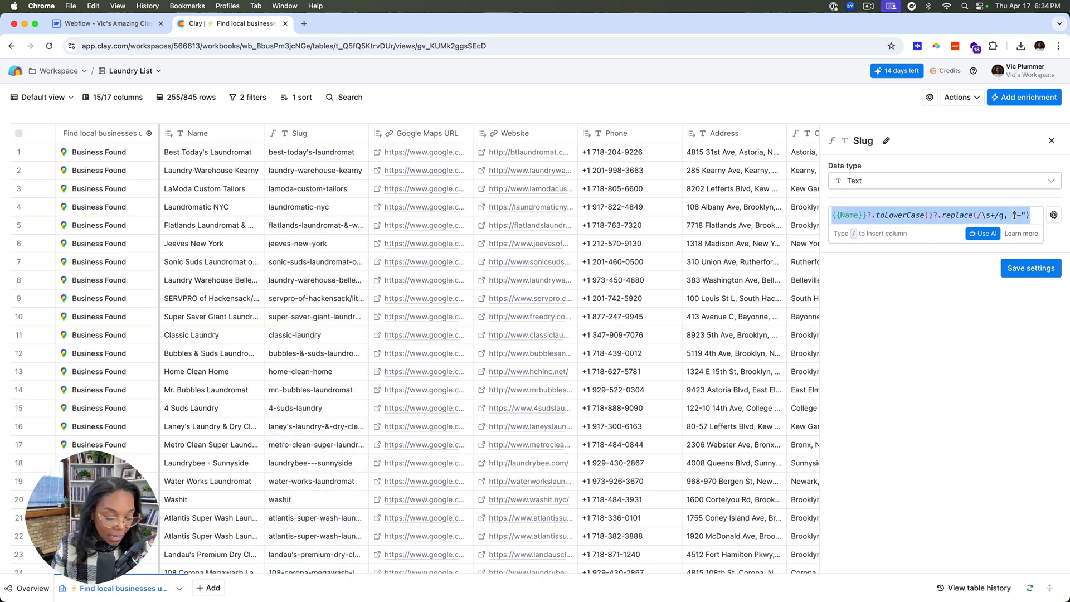
key(BackSpace)
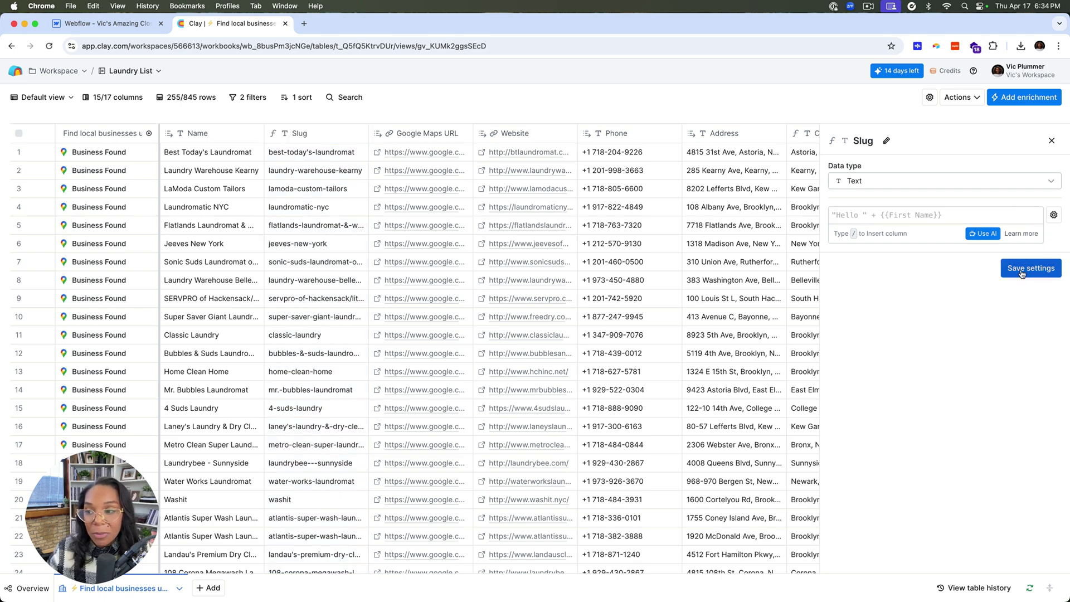
click(982, 233)
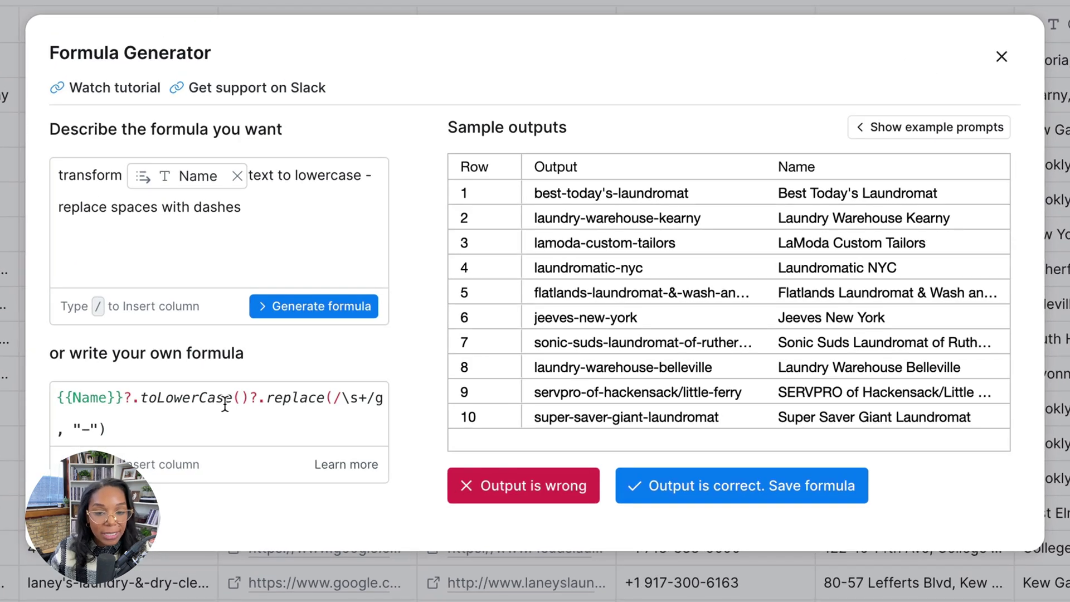
click(1001, 57)
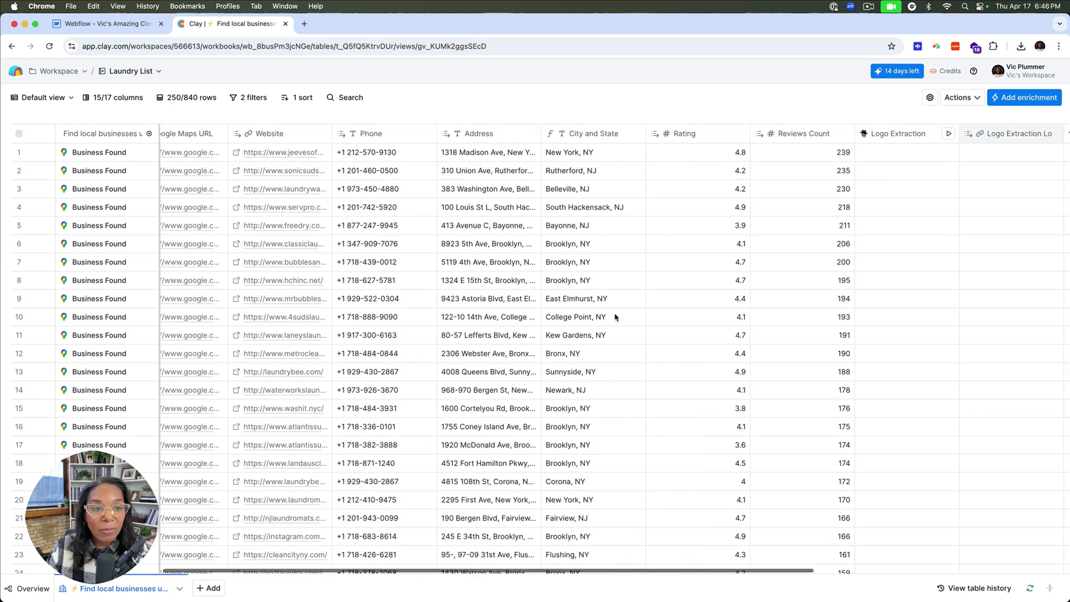
- In the collection-item column settings, map the Logo field to Logo Extraction Logo Url
scroll(614, 316, right, 7)
click(912, 137)
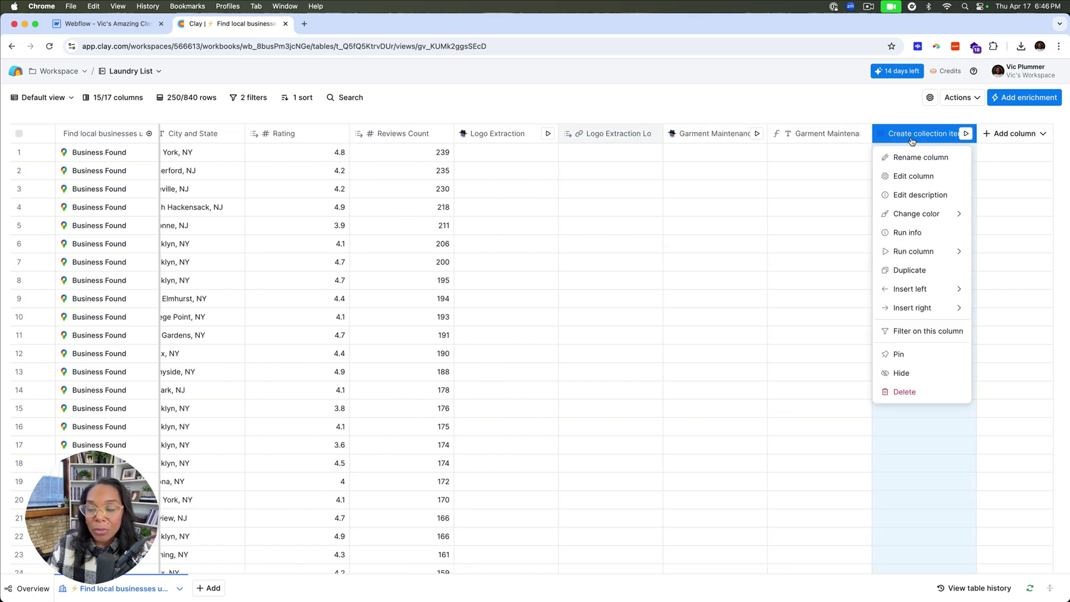
click(909, 176)
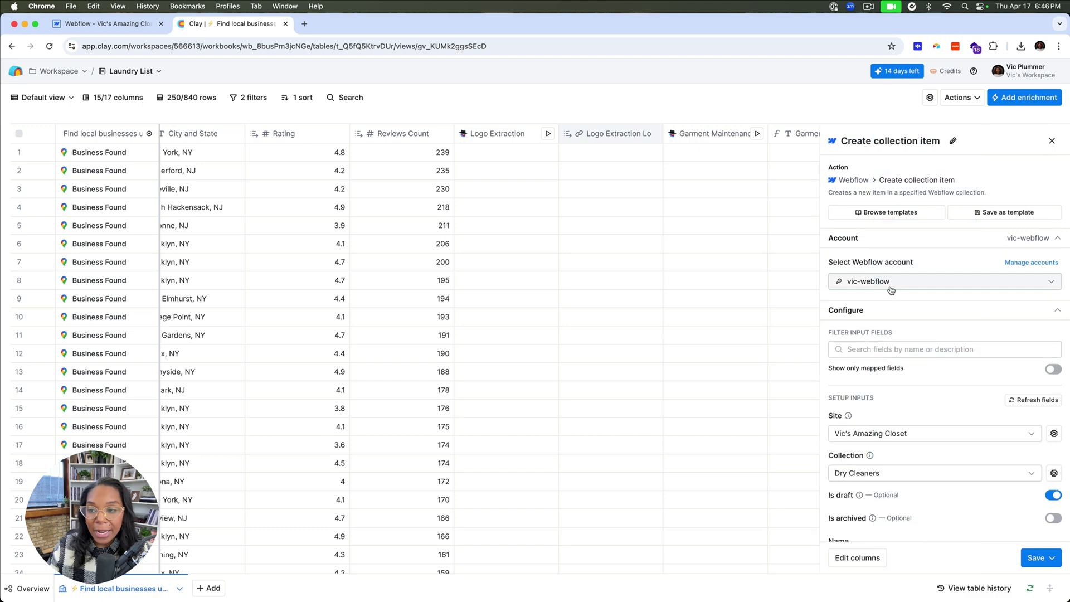
scroll(886, 290, down, 5)
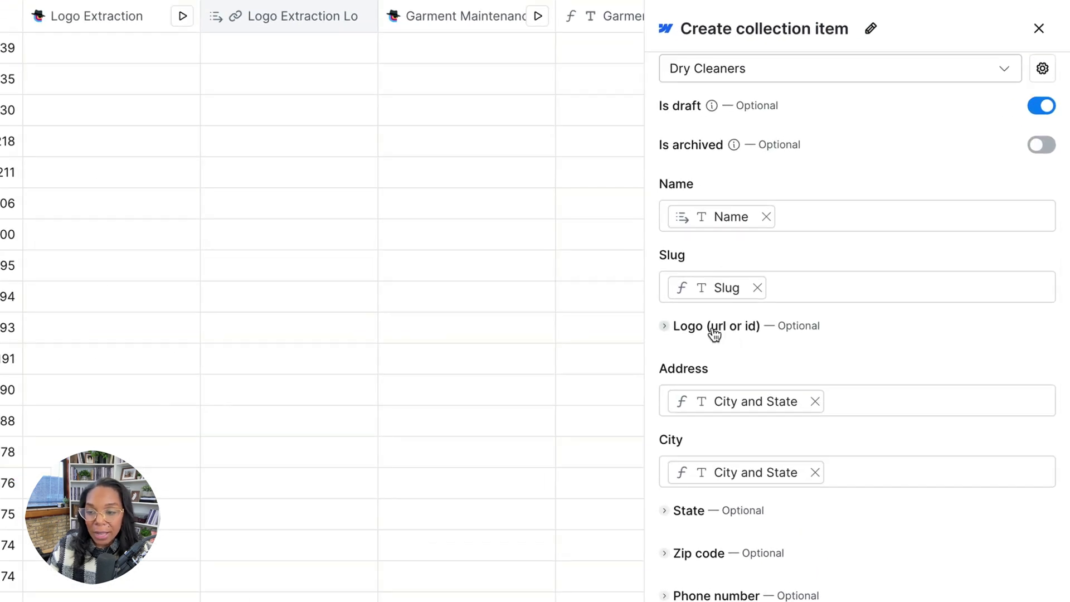
click(714, 328)
click(708, 359)
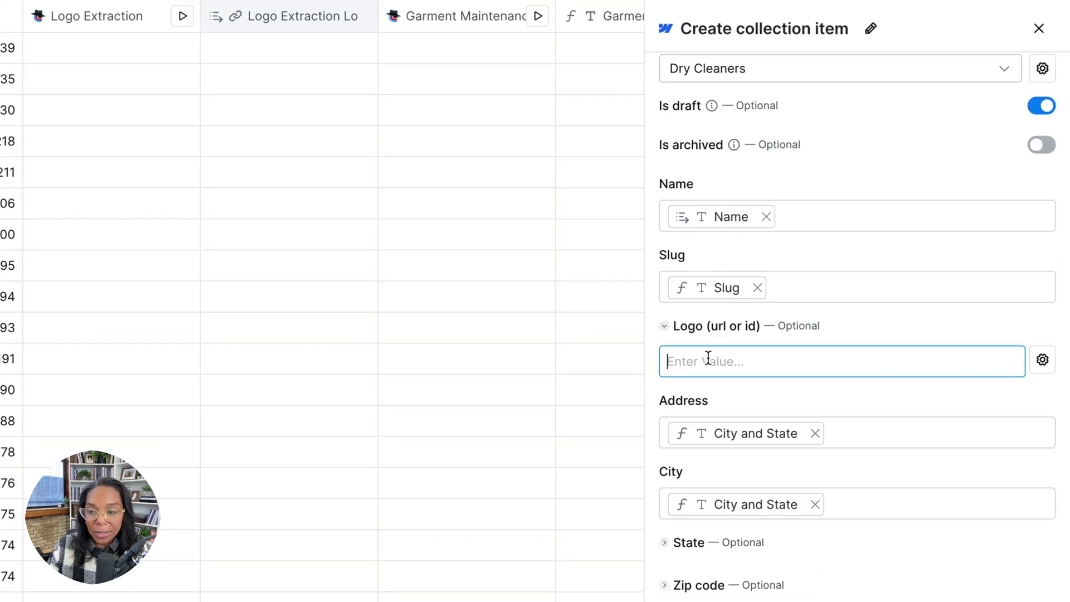
text(/log)
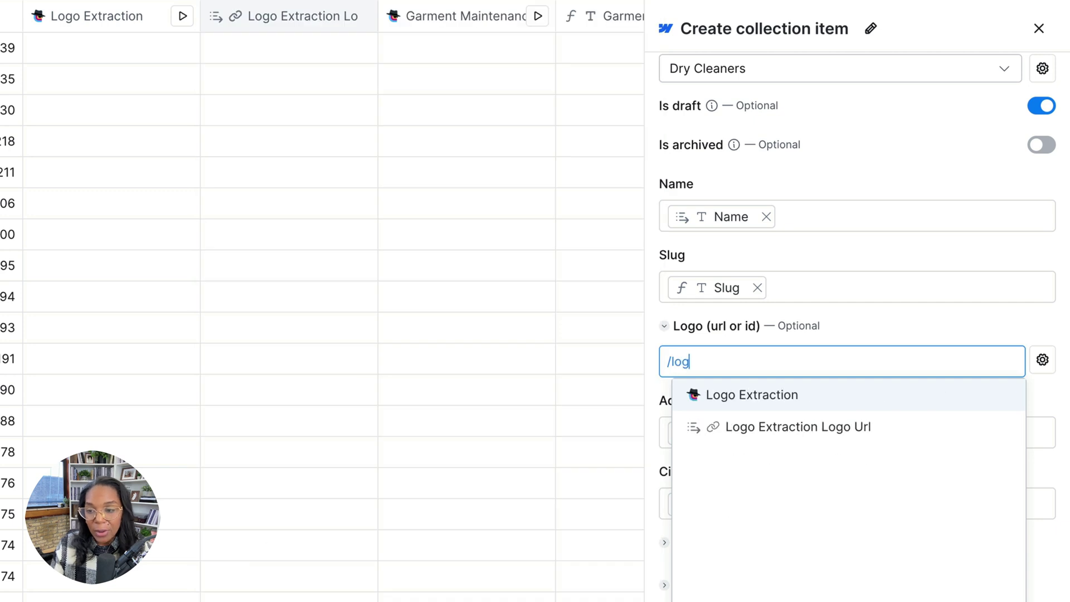
click(717, 427)
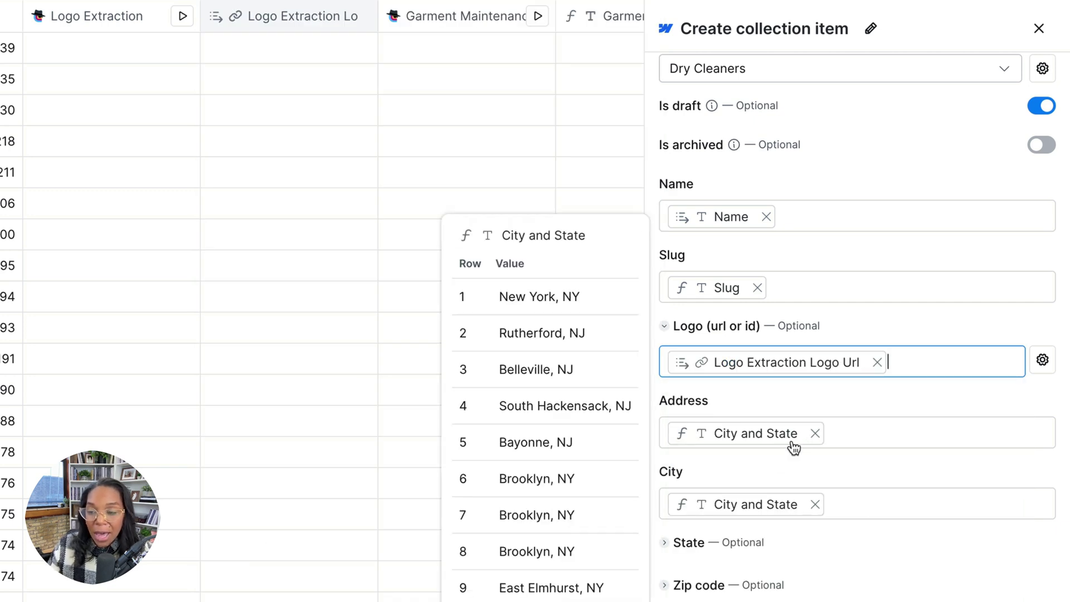
- Replace the Services offered mapping with Garment Maintenance Services Response
scroll(794, 467, down, 1)
scroll(726, 489, down, 5)
click(712, 432)
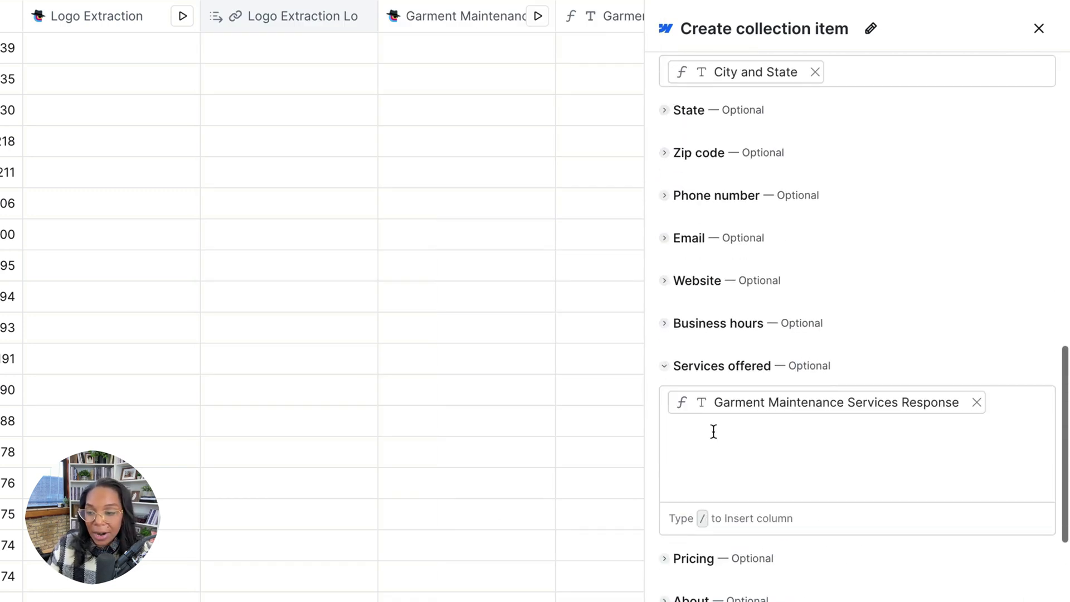
click(976, 402)
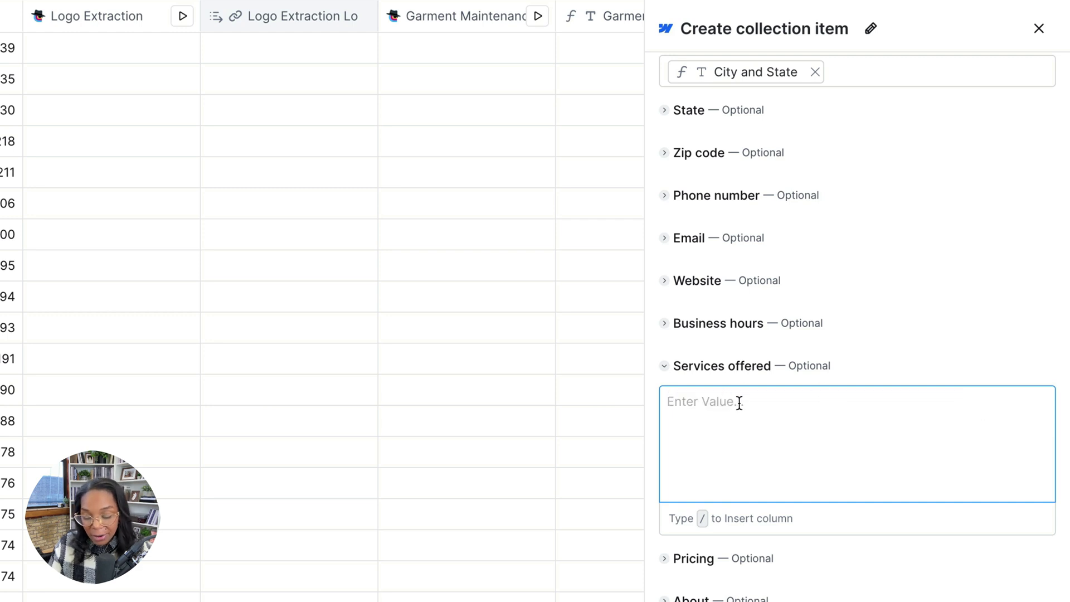
scroll(424, 22, right, 4)
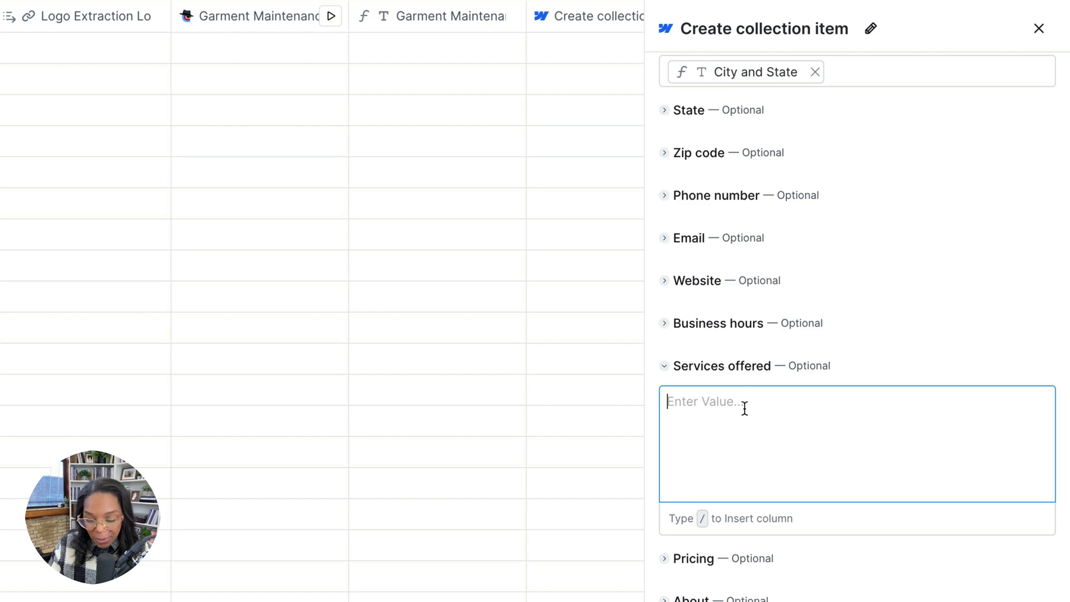
text(/)
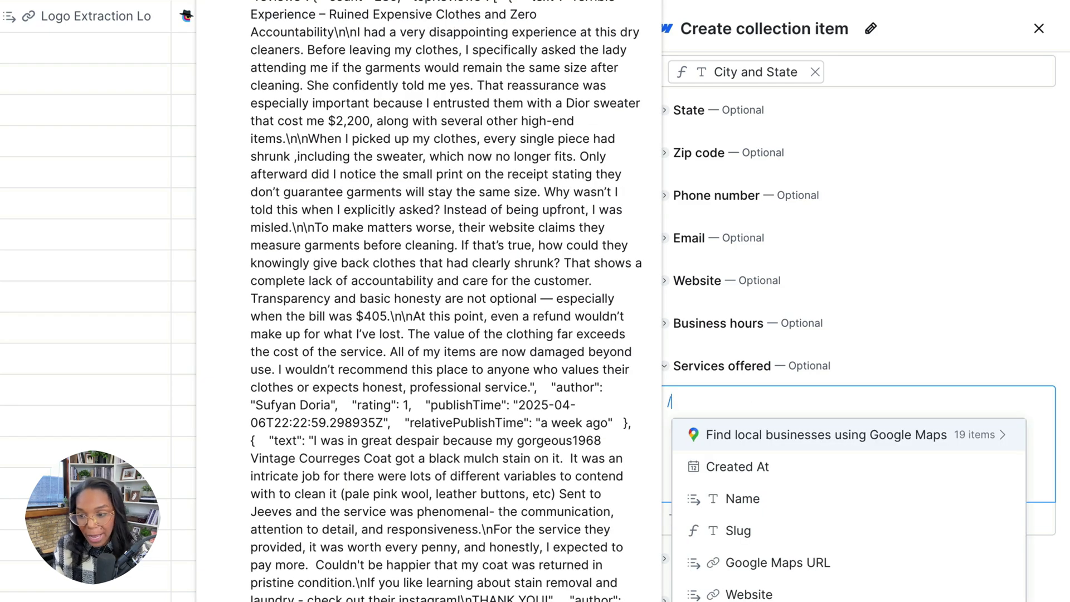
text(servic)
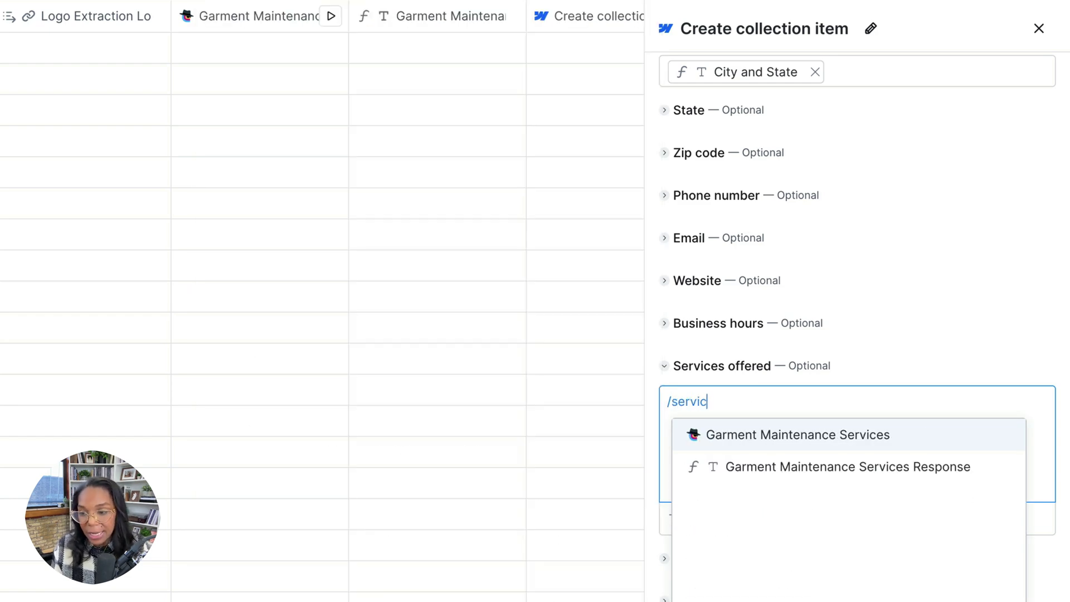
click(705, 471)
- Mark the logo check in the run condition, then choose 'Save and don't run'
scroll(712, 495, down, 10)
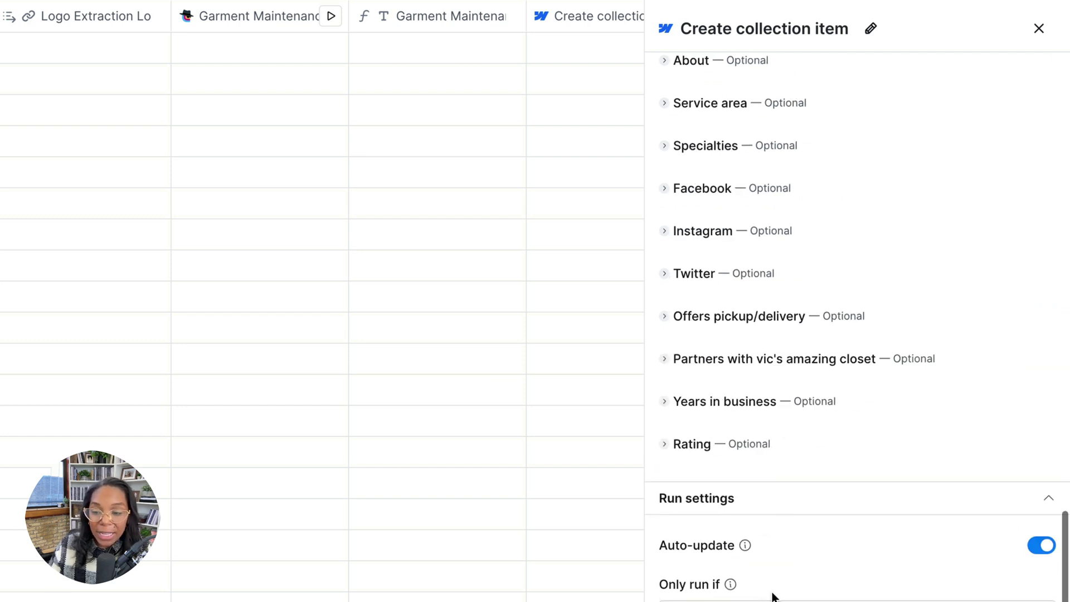
scroll(878, 516, down, 4)
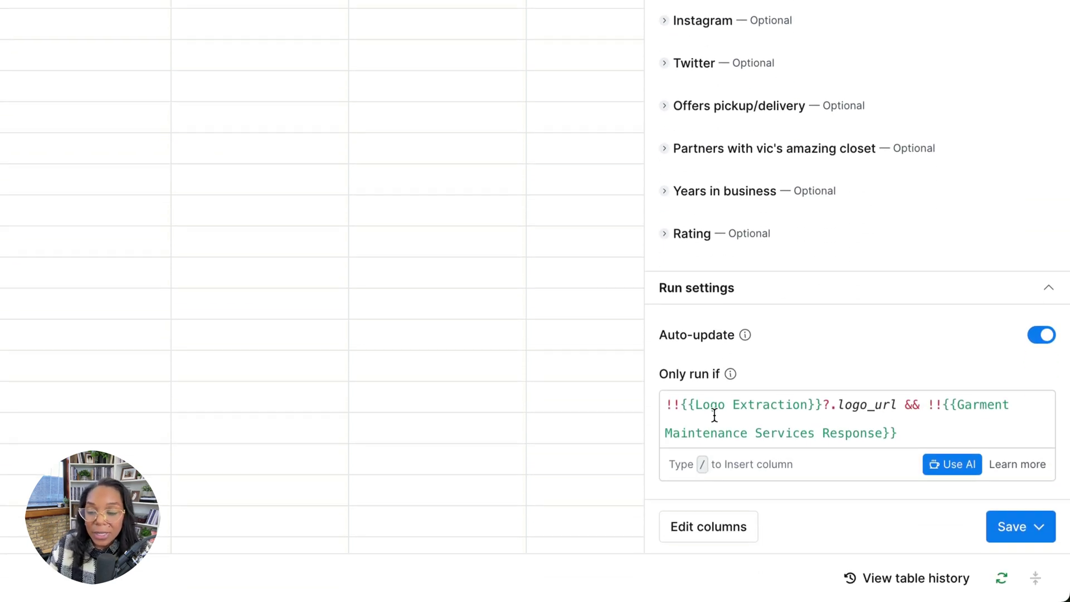
drag(666, 405, 907, 432)
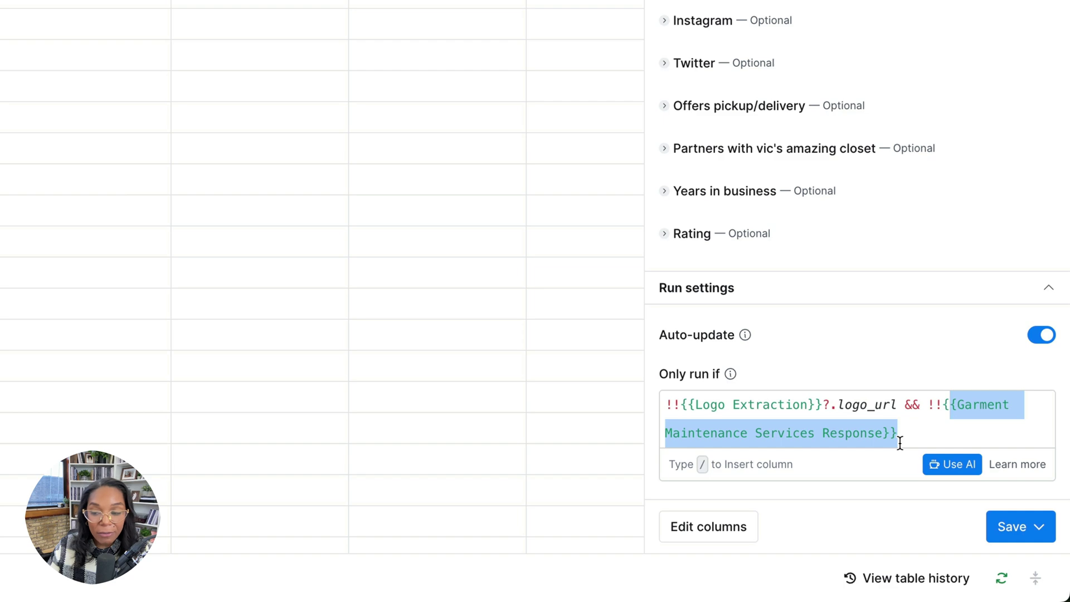
click(1002, 524)
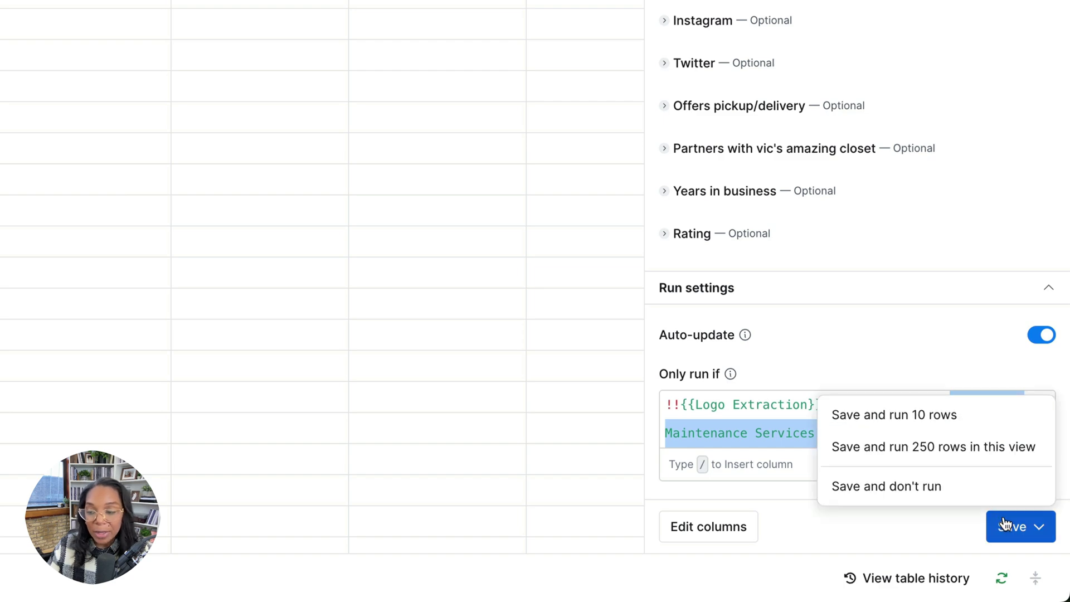
click(944, 489)
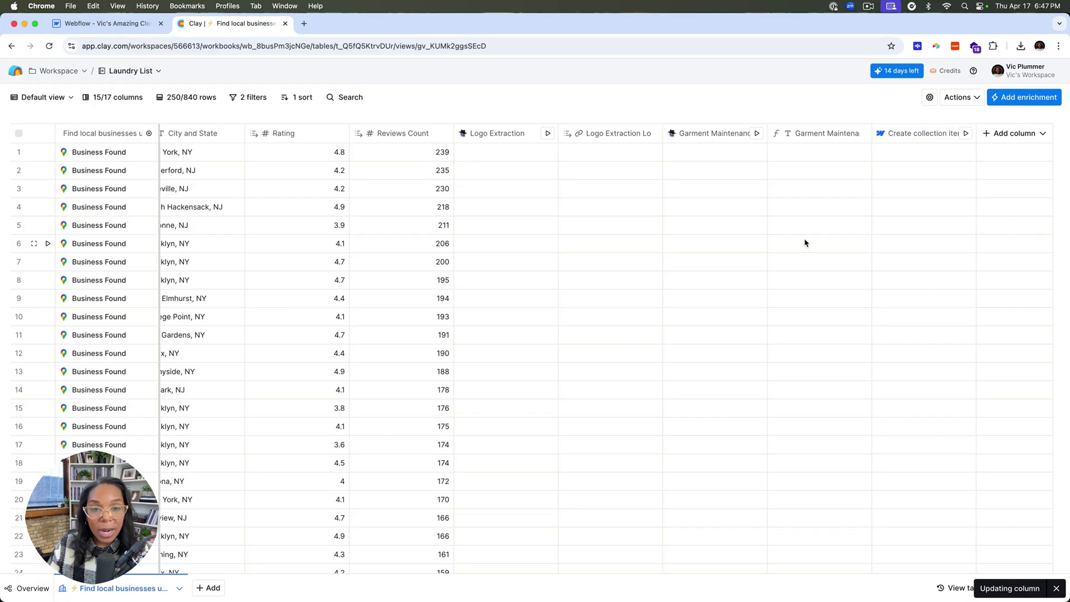
- Inspect row 3's Garment Maintenance cell listing only Wash & Fold, then switch to Webflow's Dry Cleaners collection
scroll(794, 213, left, 10)
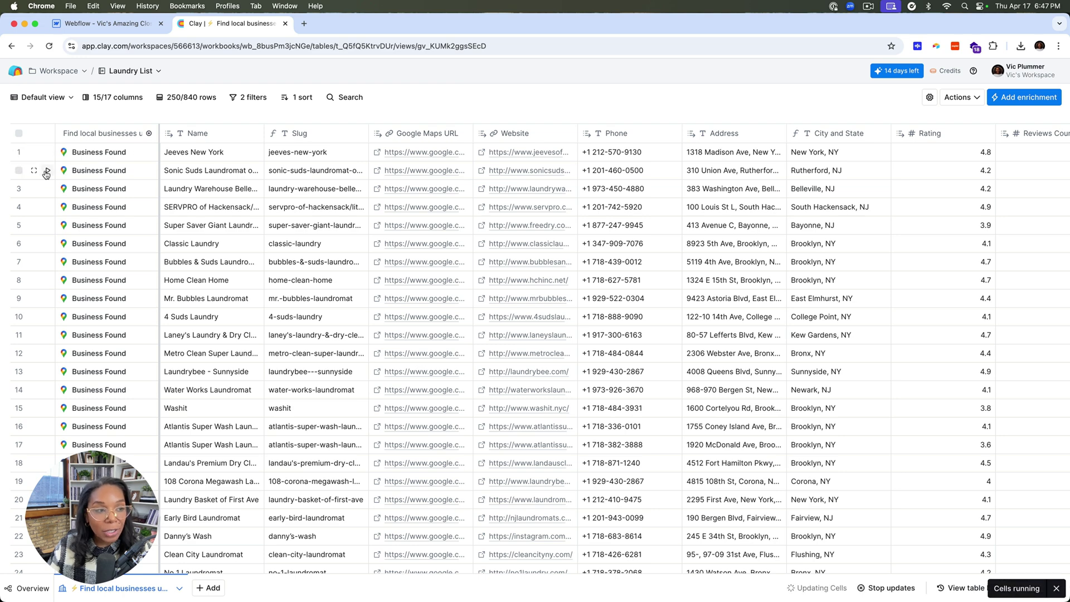
scroll(326, 167, right, 5)
scroll(326, 166, right, 8)
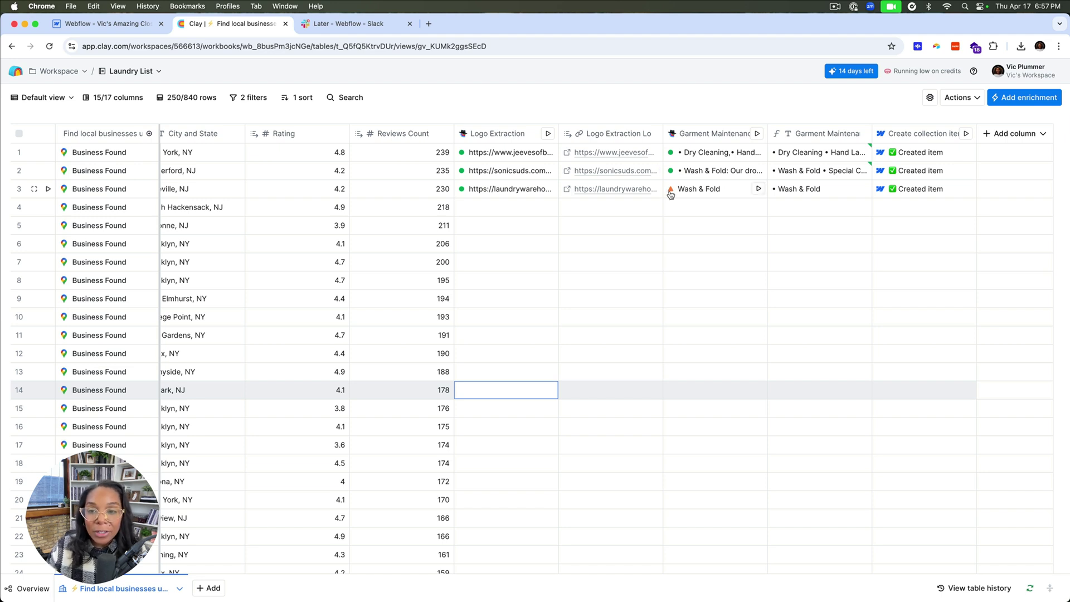
click(670, 193)
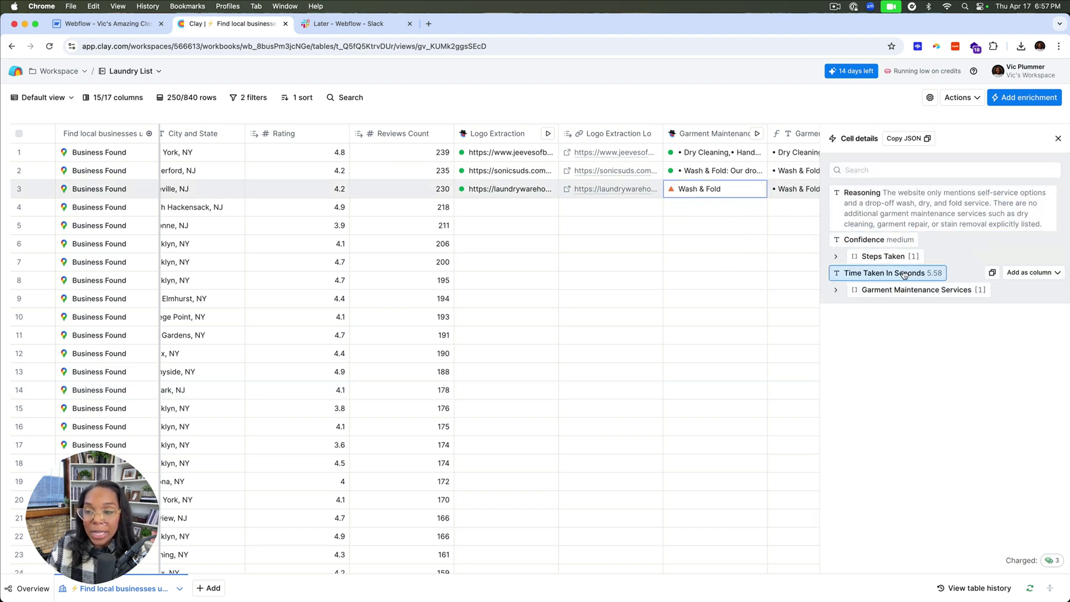
mouse_move(864, 247)
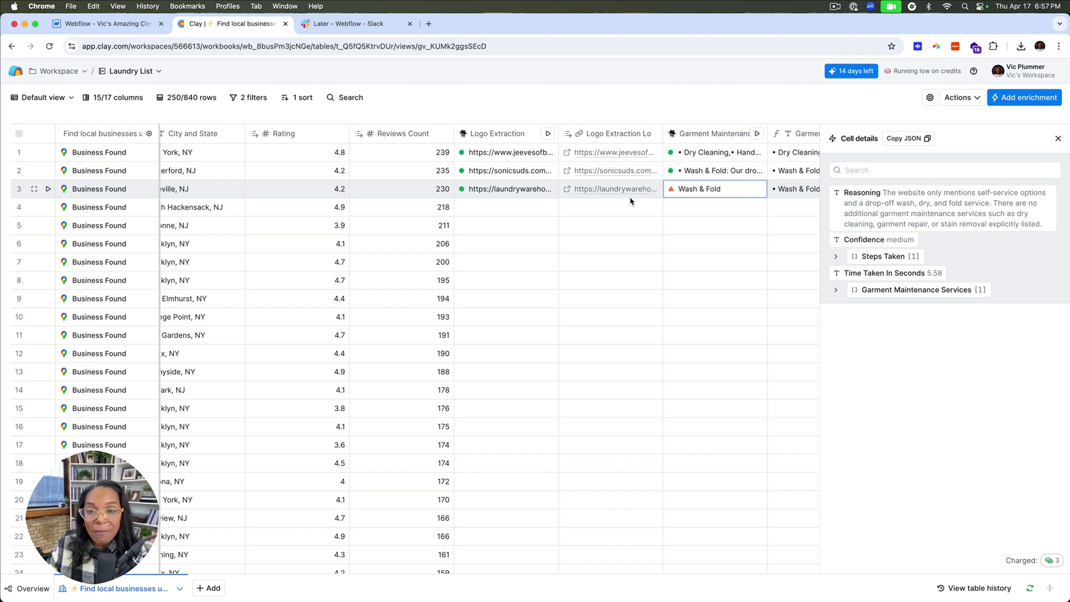
click(1057, 139)
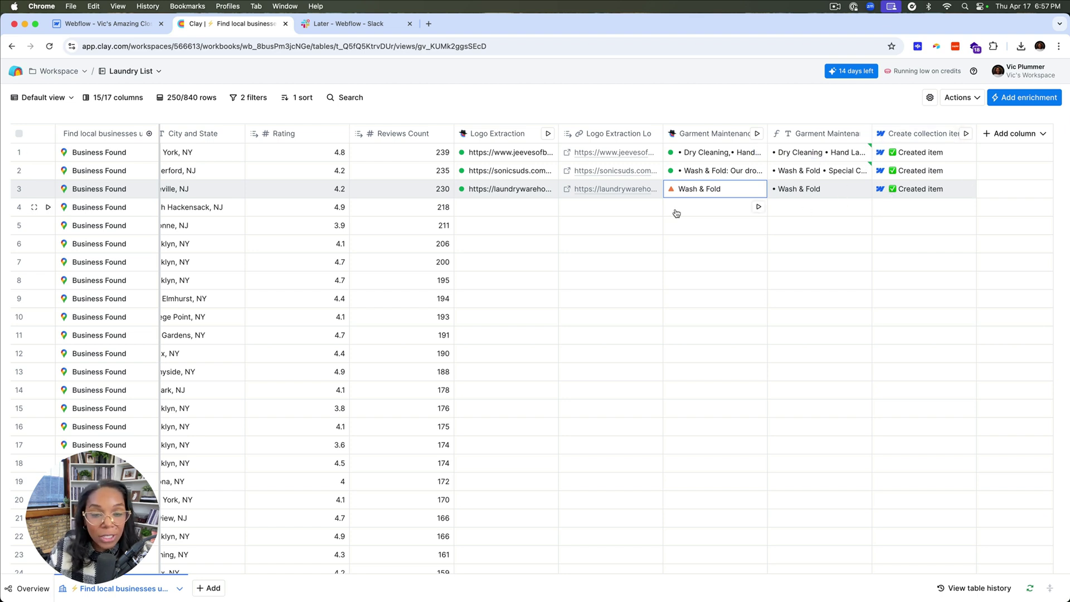
click(102, 25)
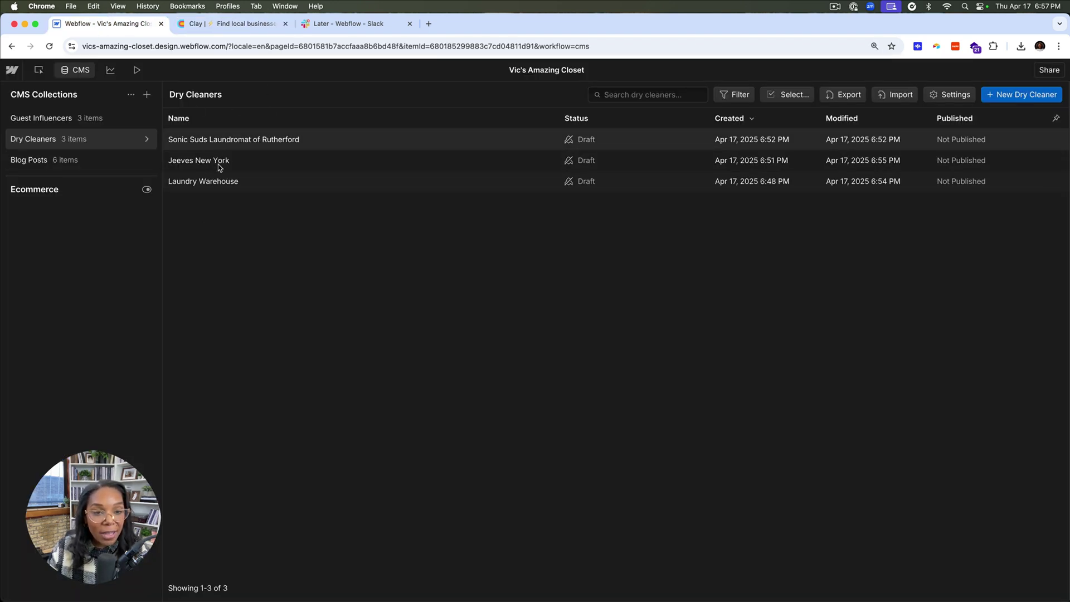
- Review the Sonic Suds Laundromat of Rutherford item's fields, then preview the dry cleaner template page
click(253, 146)
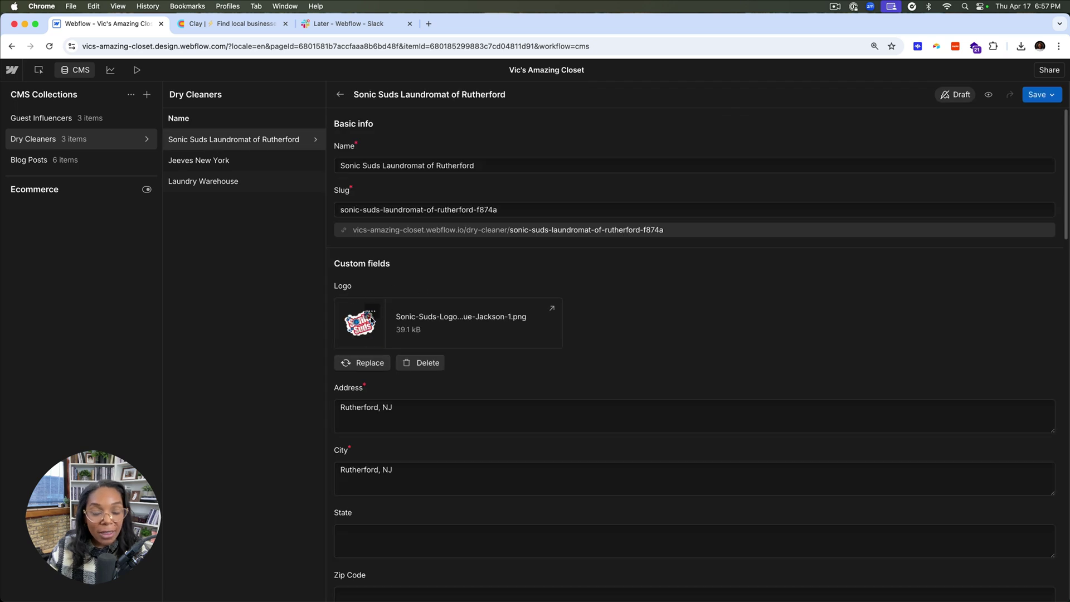
scroll(389, 326, down, 6)
scroll(388, 267, up, 1)
scroll(387, 215, down, 6)
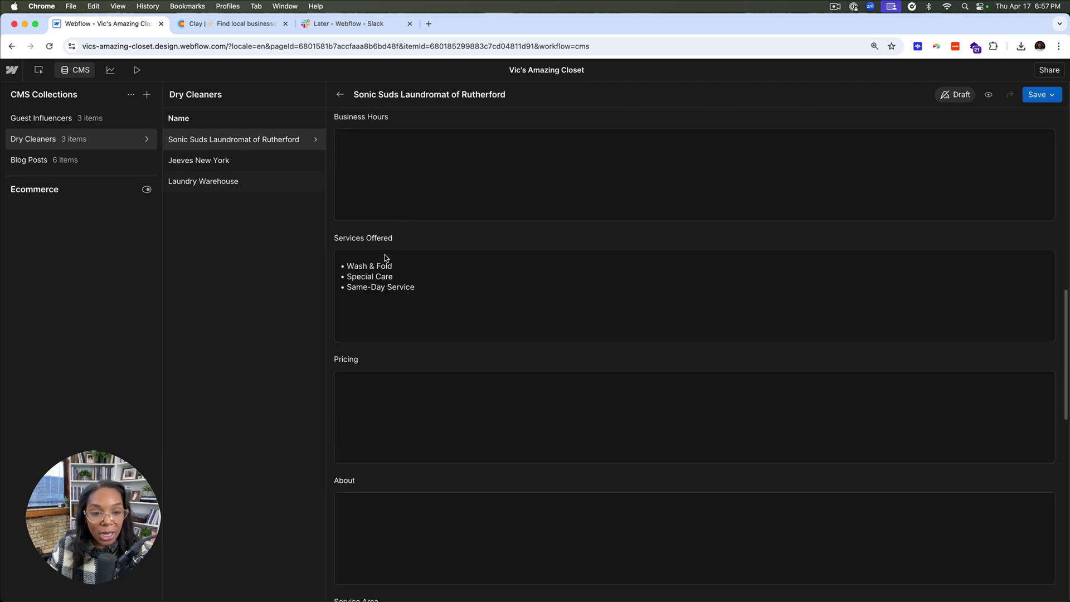
click(136, 71)
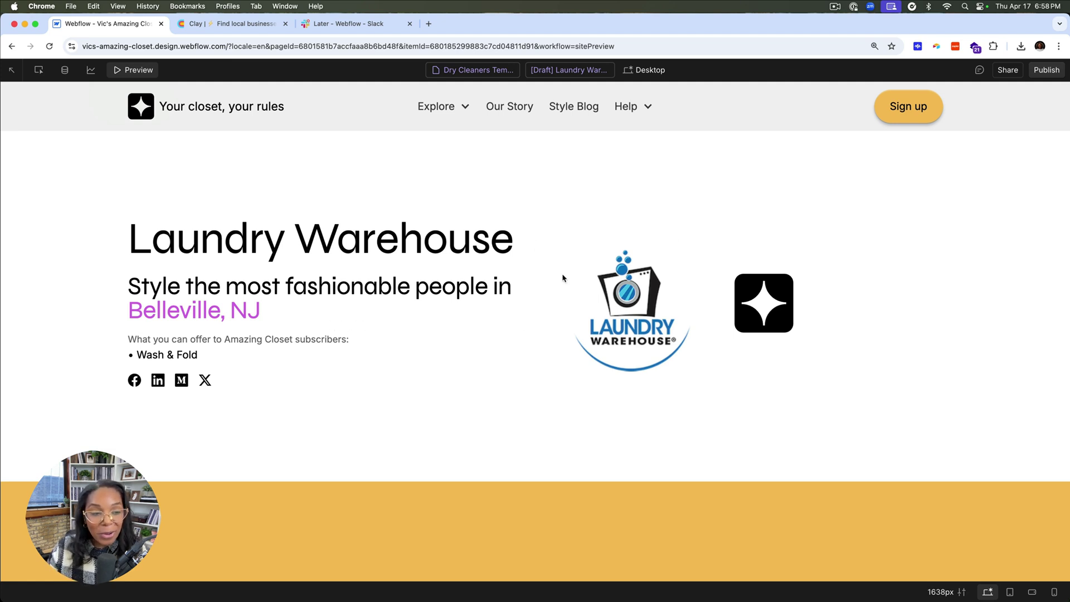
- Select the Wash & Fold and subscriber offer text, preview [Draft] Jeeves New York, then exit preview
drag(130, 358, 206, 362)
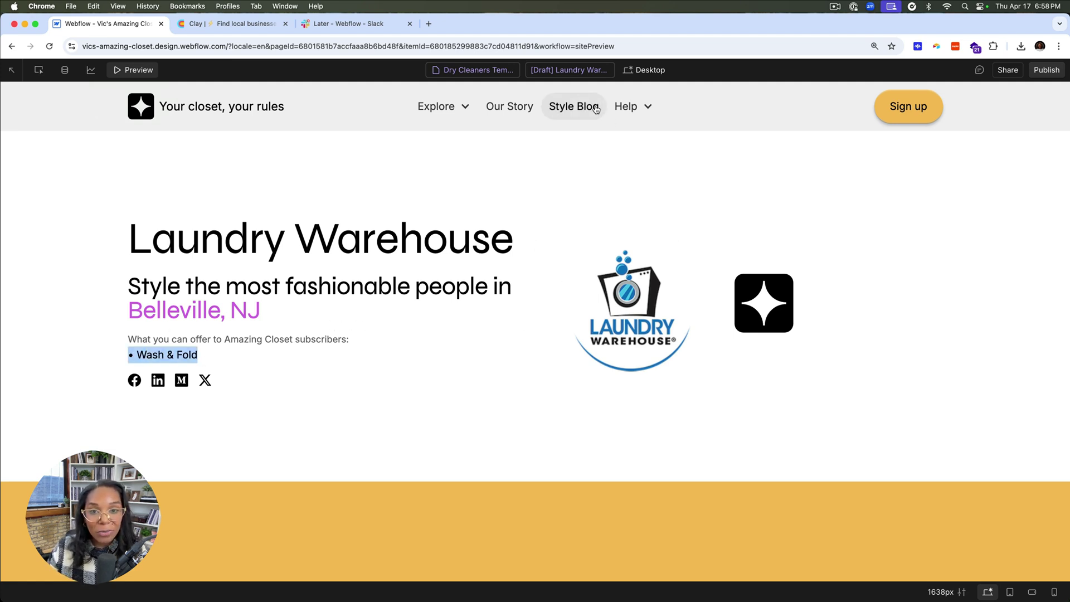
triple_click(174, 340)
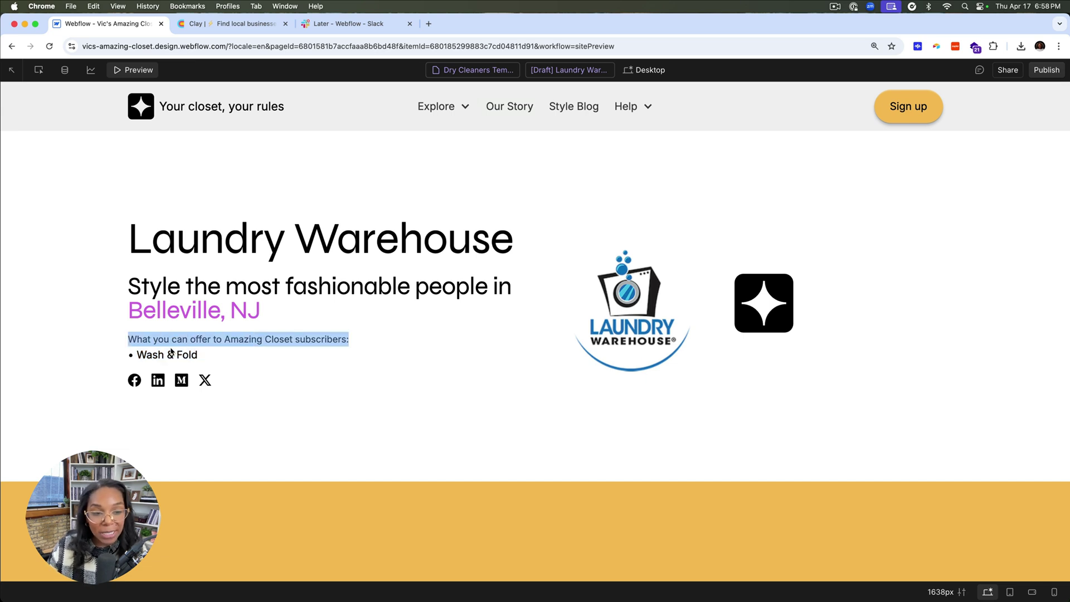
triple_click(170, 354)
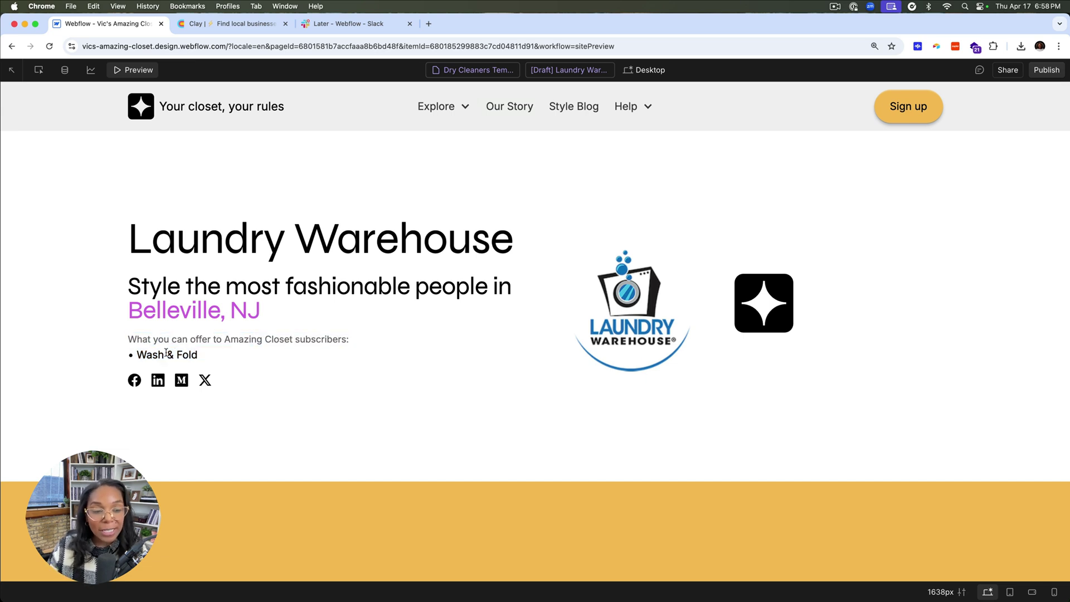
click(569, 70)
click(570, 128)
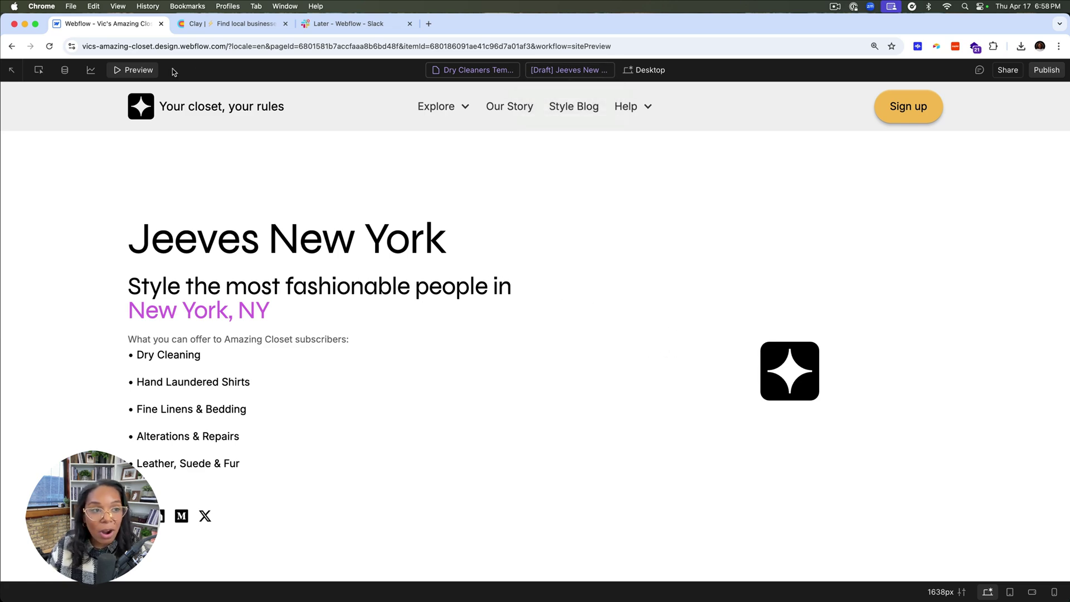
key(super+shift+p)
- Open the Jeeves New York item's CMS fields and close the editor again
click(615, 69)
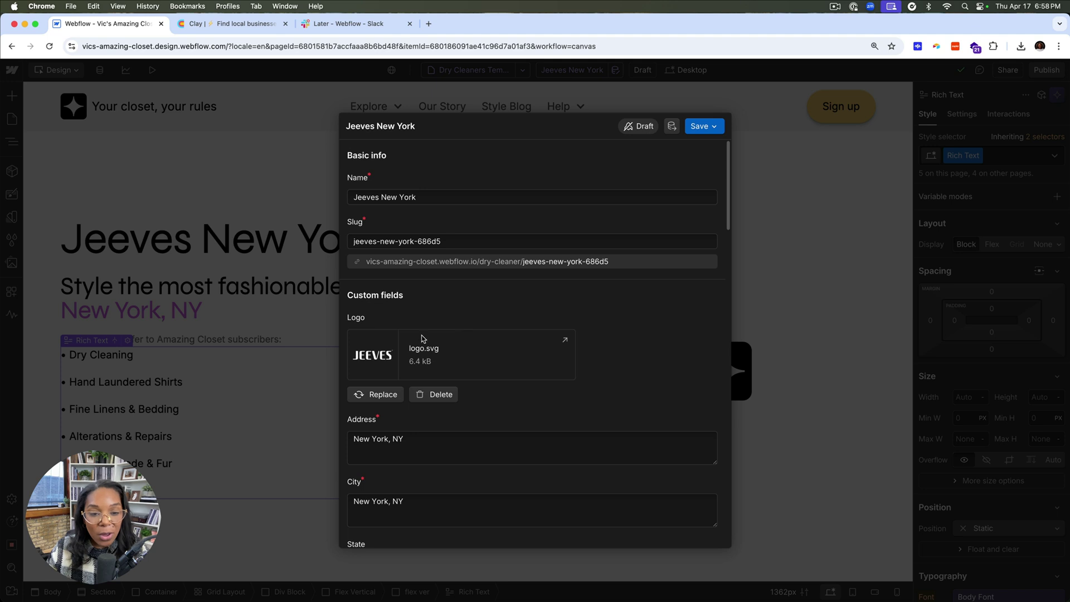
mouse_move(386, 369)
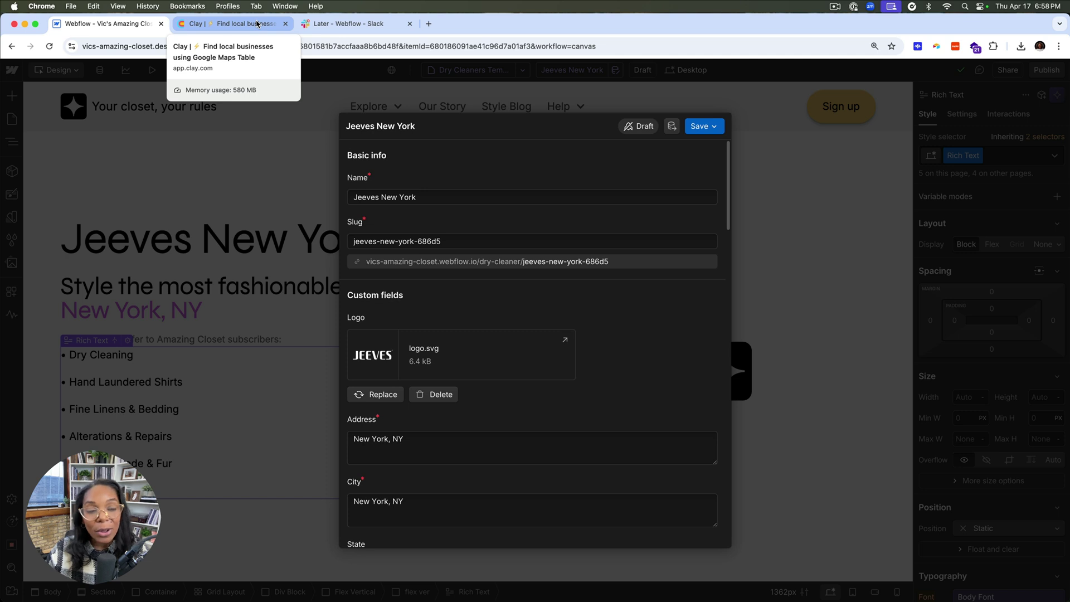
click(215, 198)
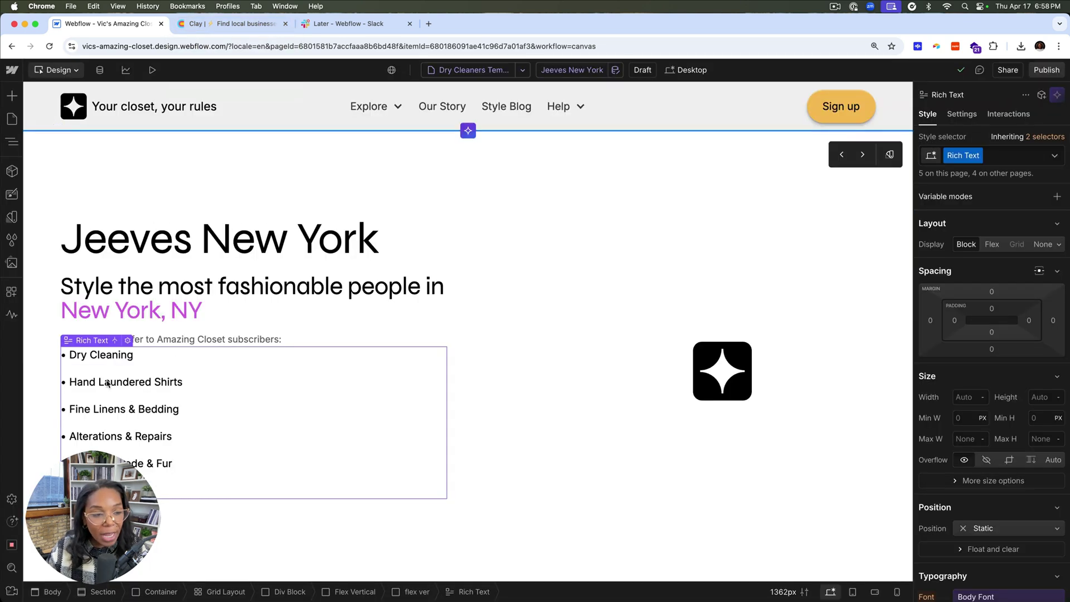
- Show Sonic Suds Laundromat of Rutherford on the template and double-click into its services Rich Text
click(572, 70)
click(570, 166)
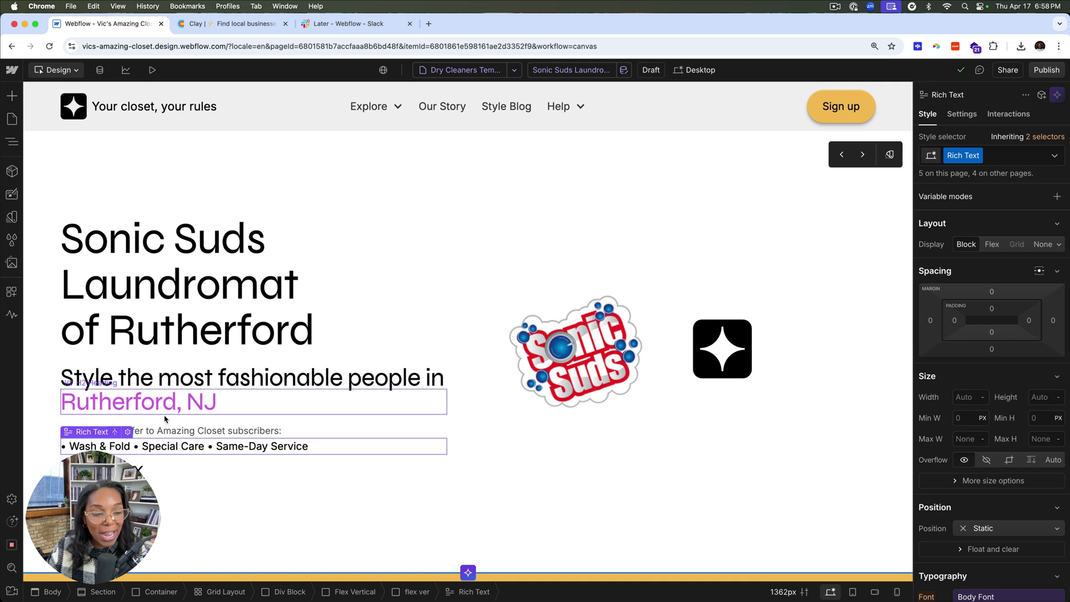
double_click(147, 448)
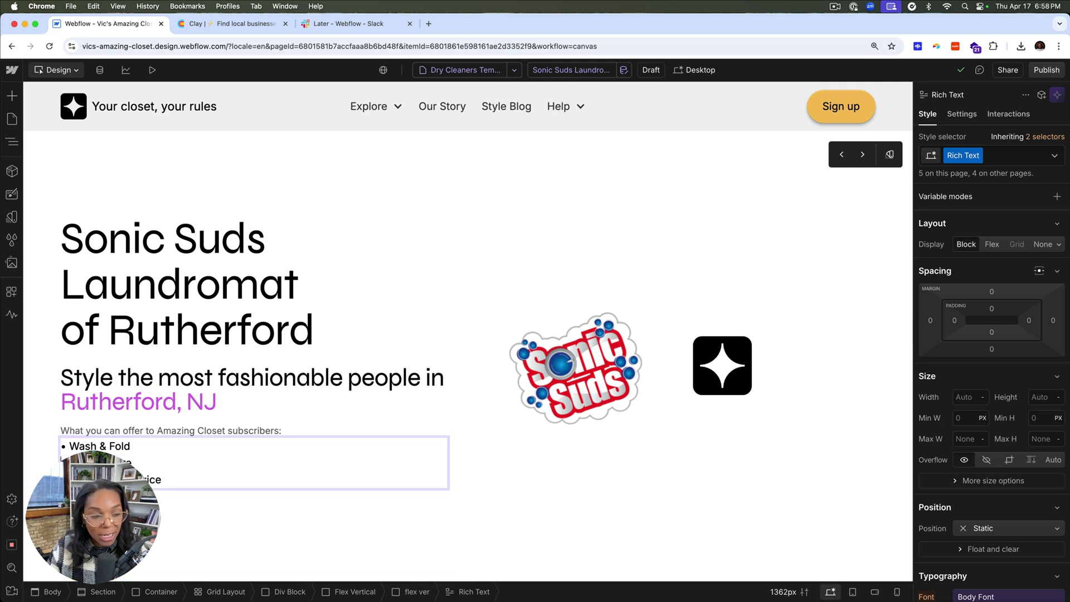
key(Escape)
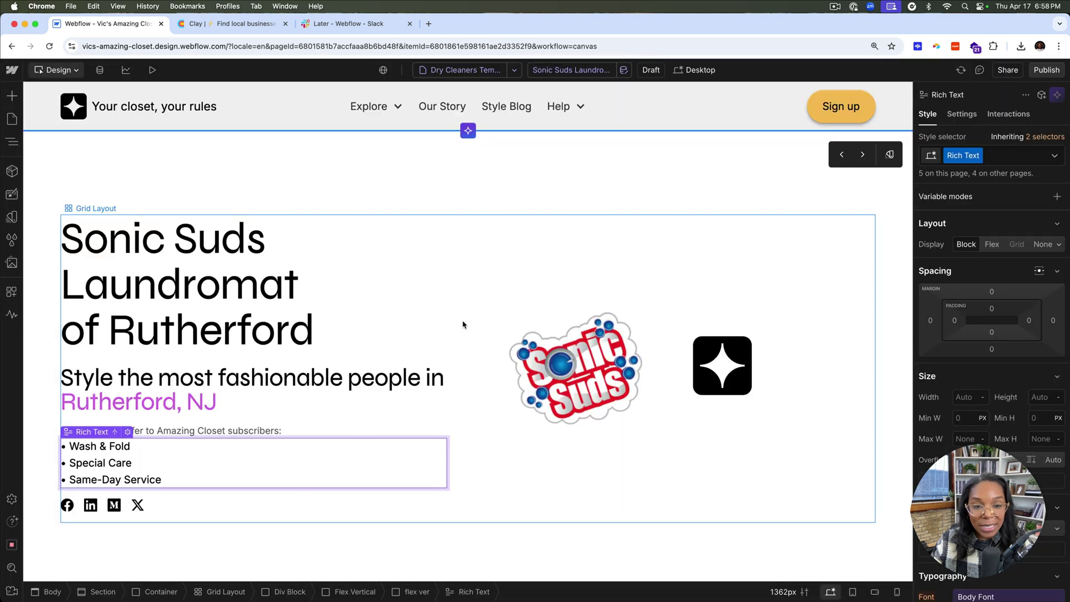
click(624, 70)
scroll(594, 315, down, 5)
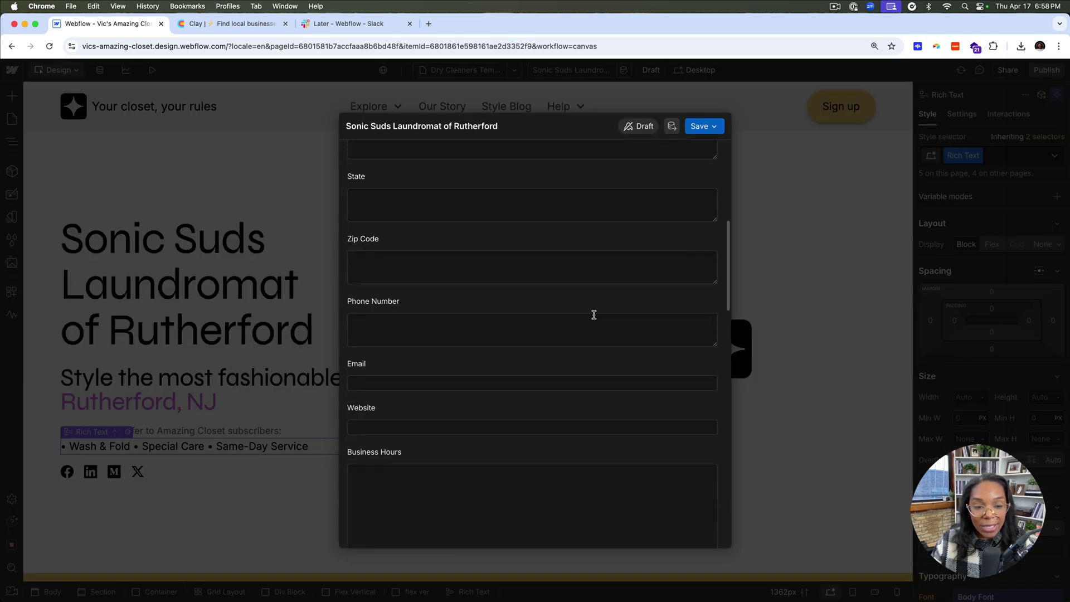
scroll(363, 363, down, 5)
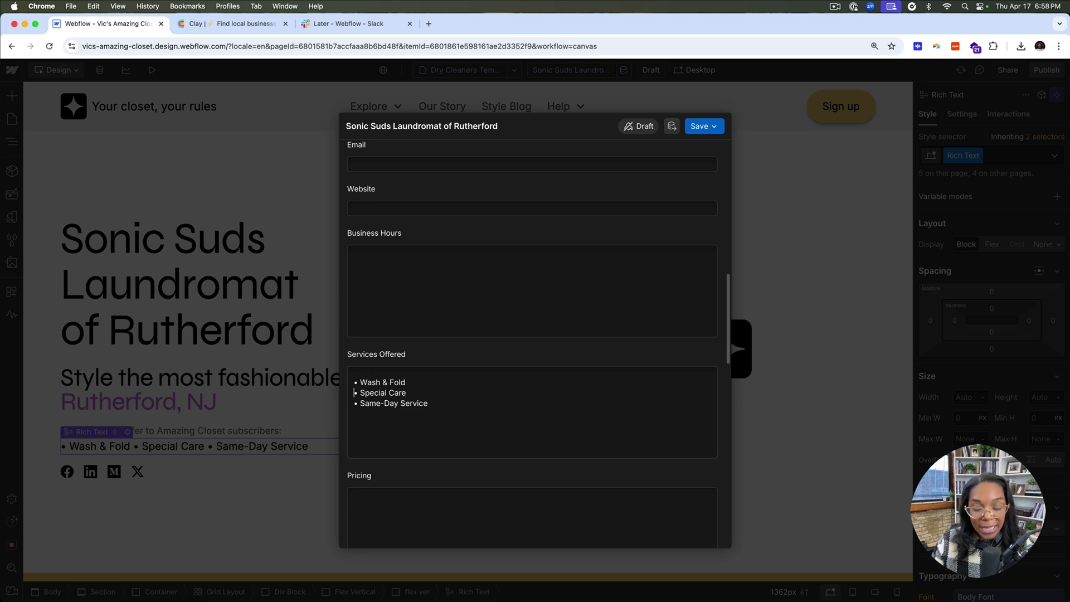
key(Return)
key(BackSpace)
key(Return)
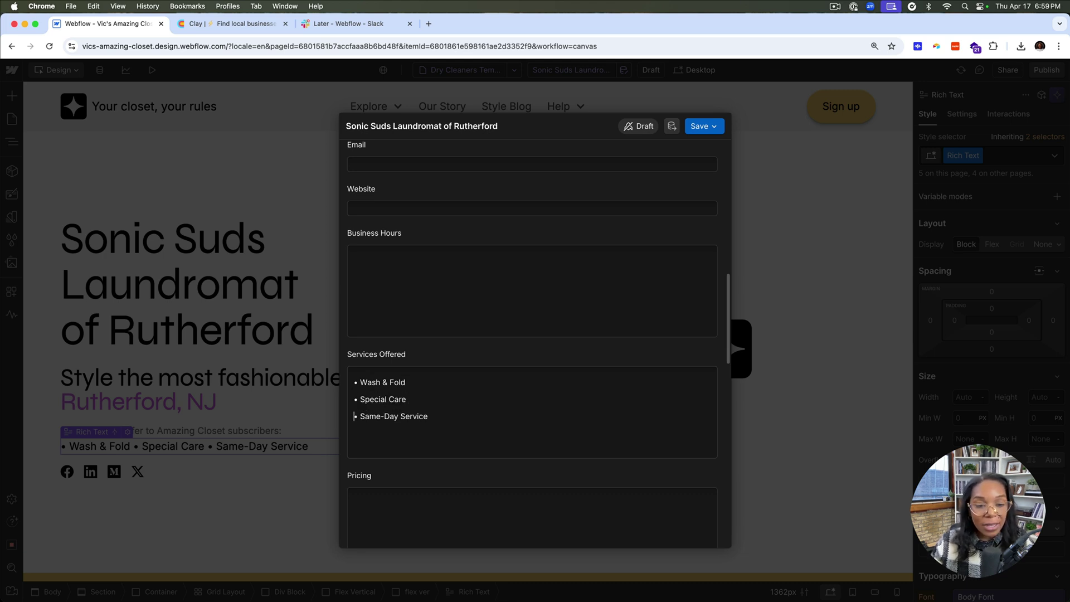
click(694, 125)
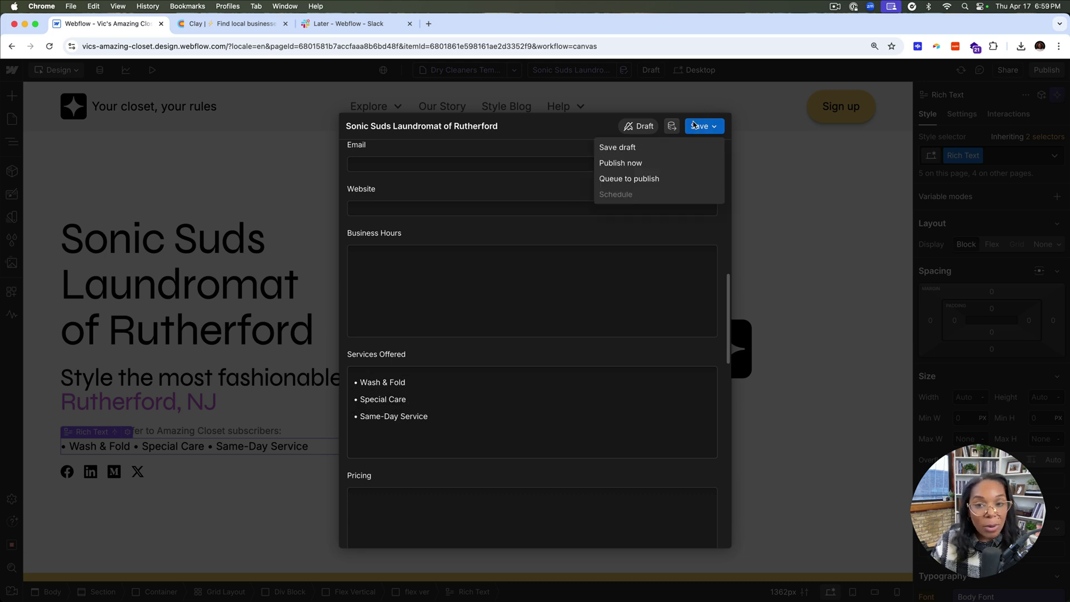
click(639, 146)
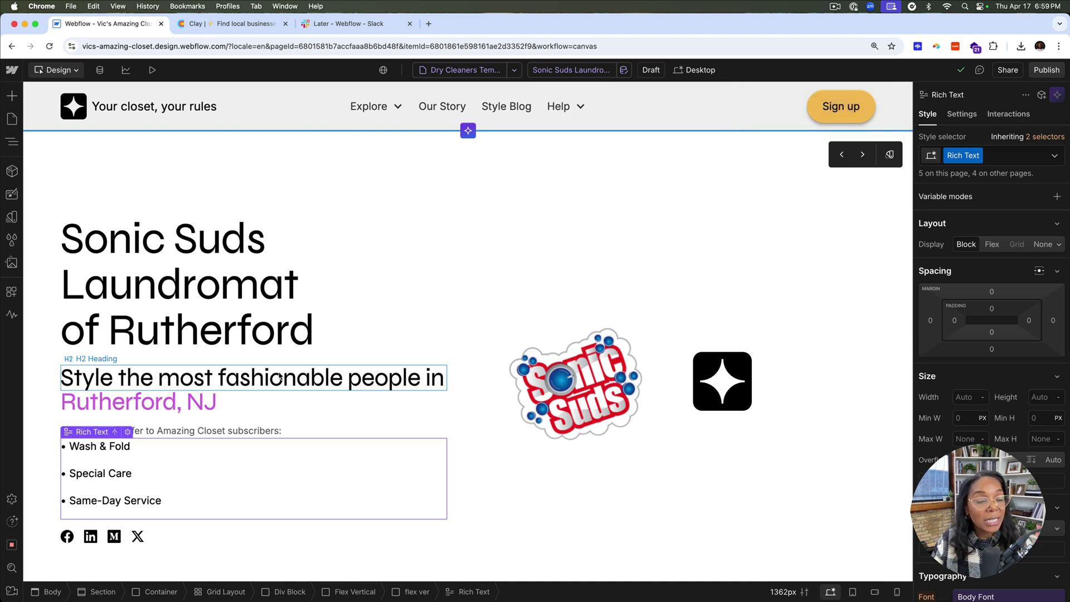
scroll(282, 446, down, 3)
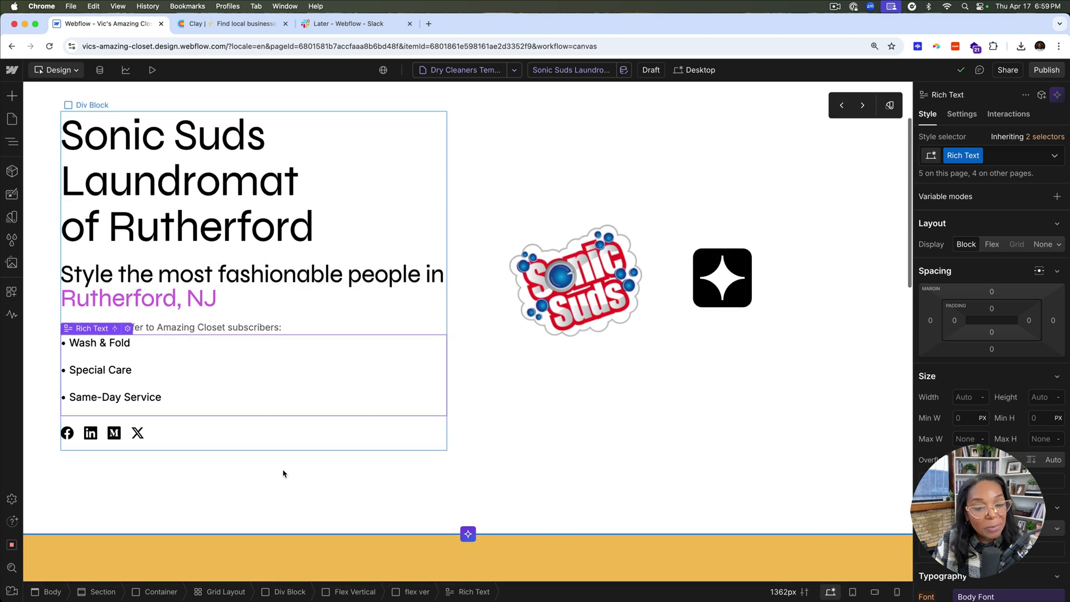
scroll(282, 472, up, 1)
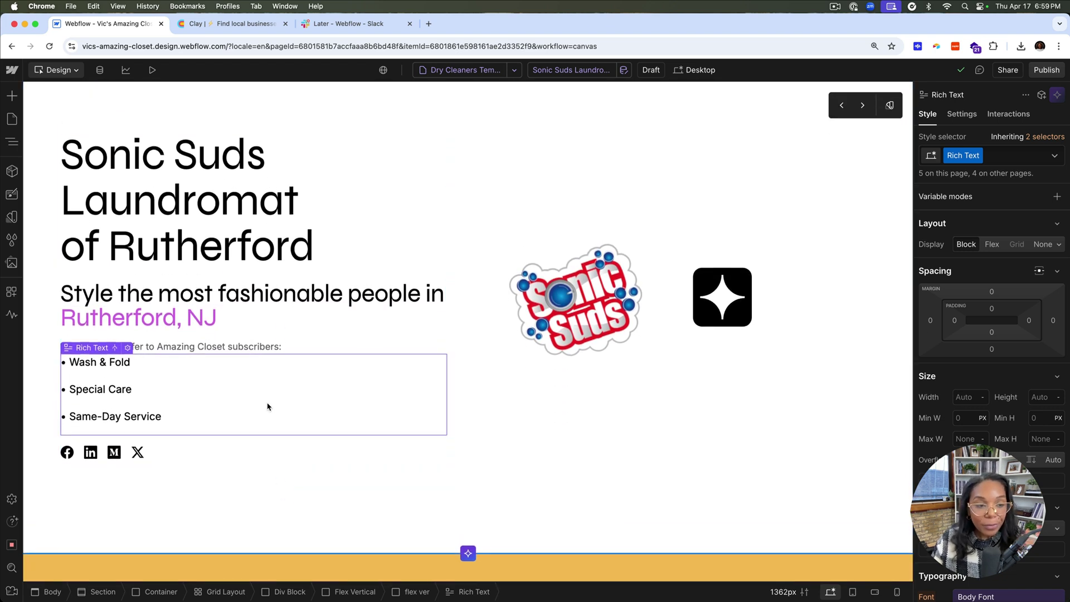
- Review the Clay Laundry List columns of found laundry businesses and their created collection items
click(240, 24)
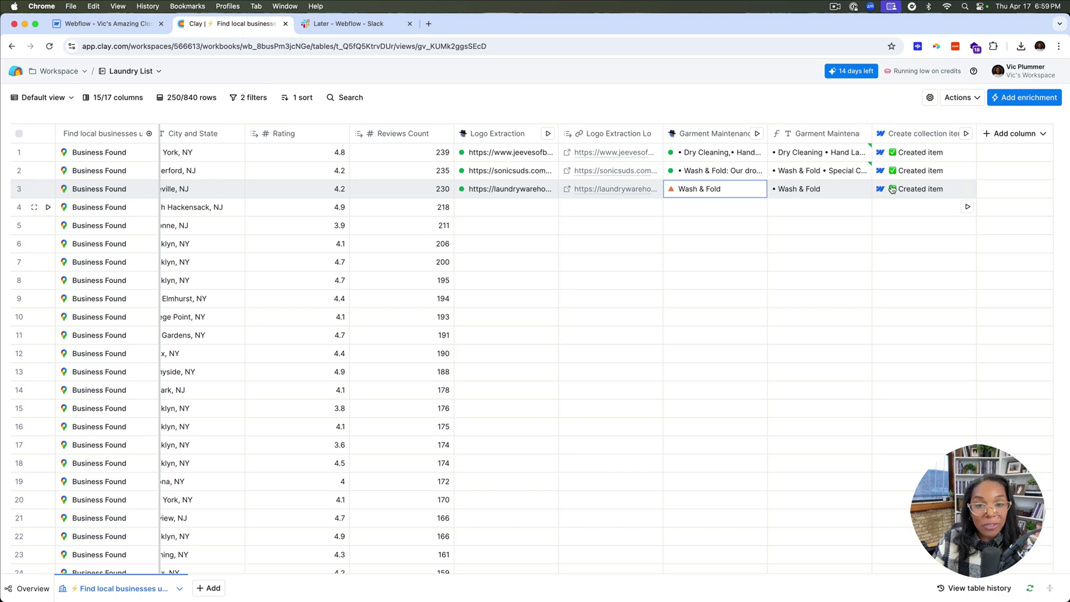
scroll(386, 223, left, 10)
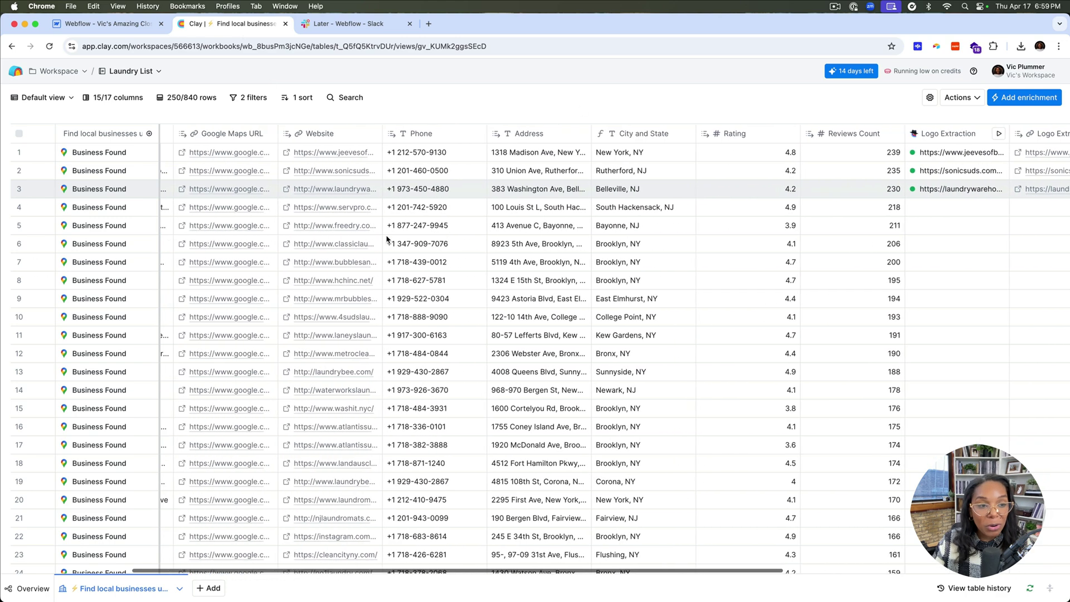
scroll(387, 239, right, 10)
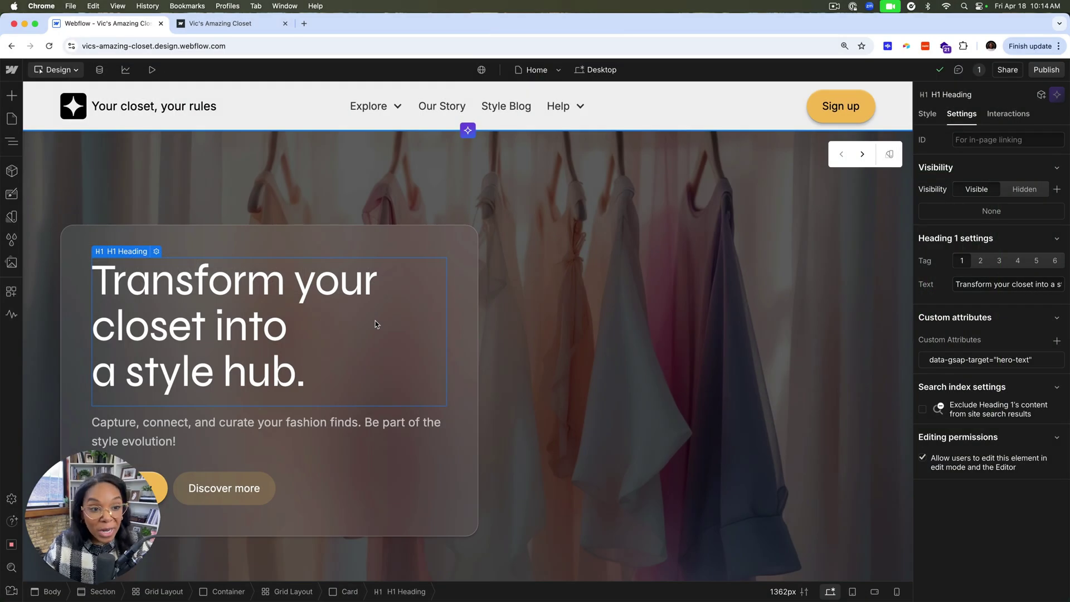
- Launch the Flowblock - Code Editor app from the Apps panel
click(11, 291)
click(87, 168)
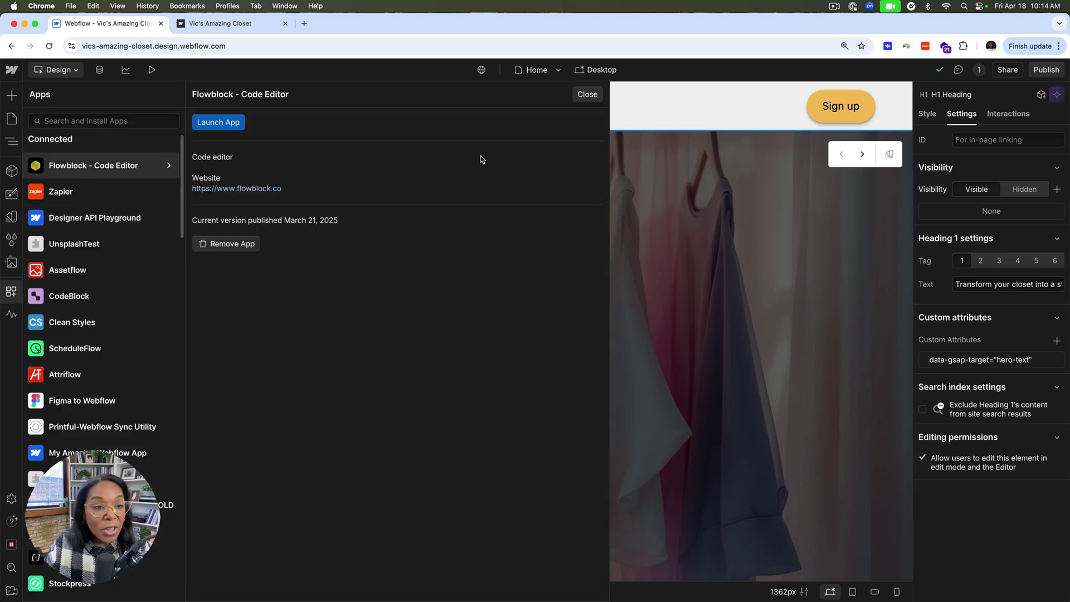
click(218, 122)
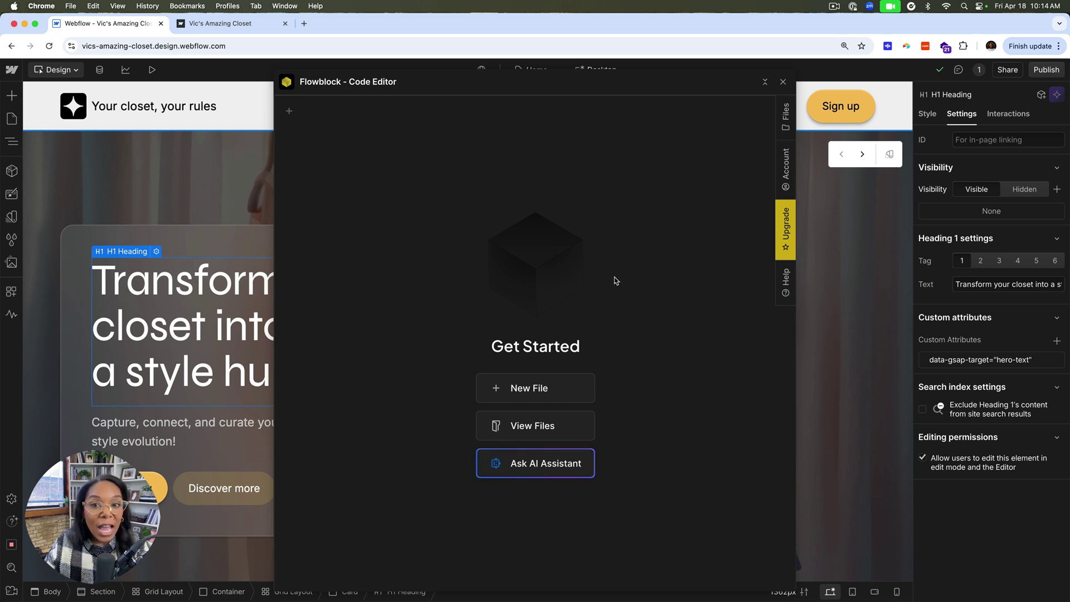
- Create a new JavaScript file in Flowblock, then close it
click(518, 388)
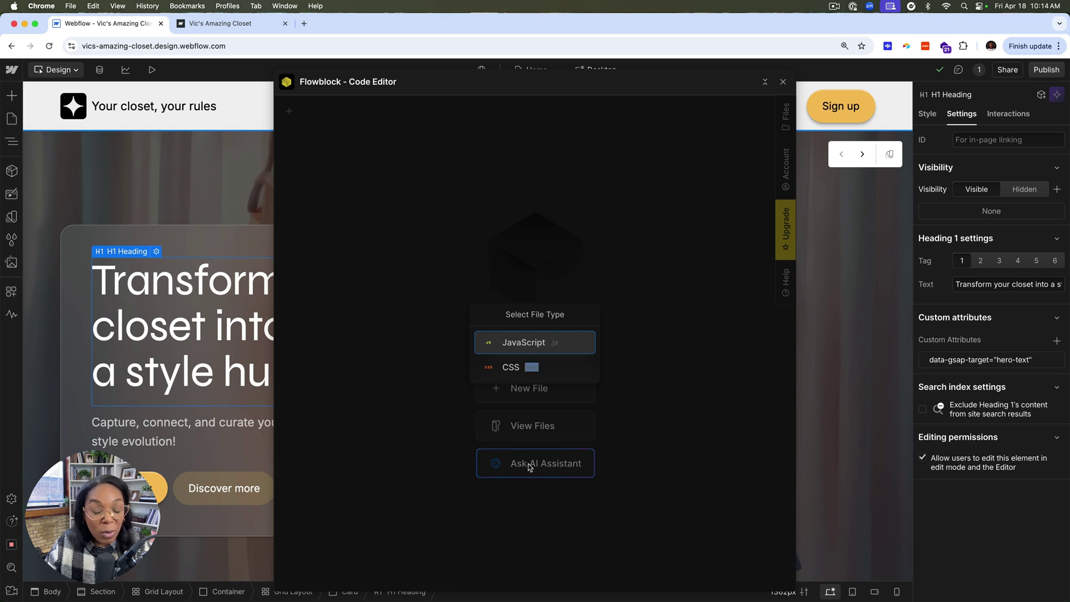
click(567, 344)
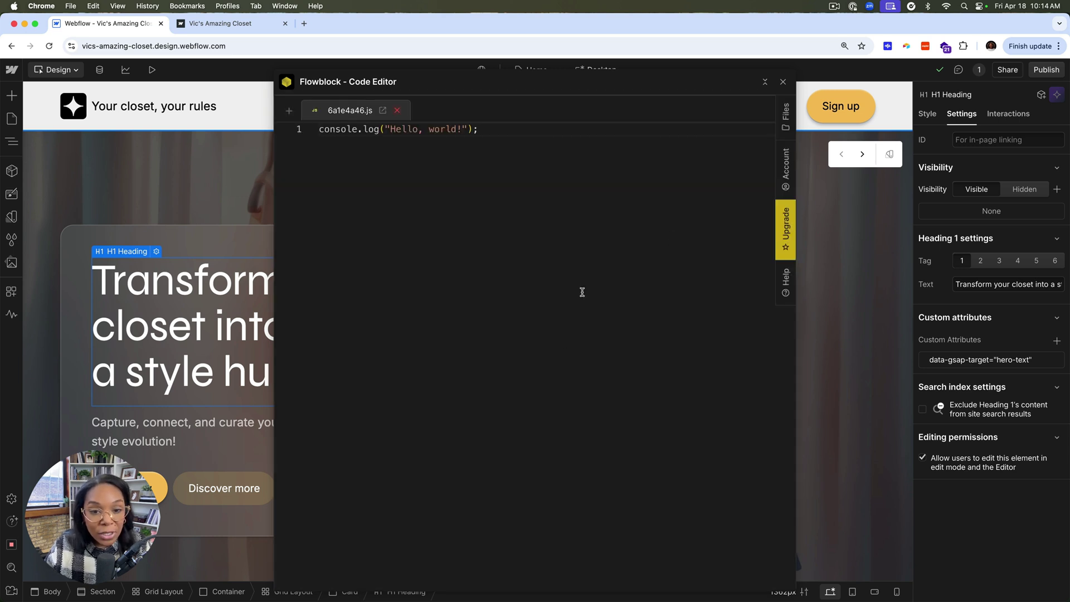
click(398, 111)
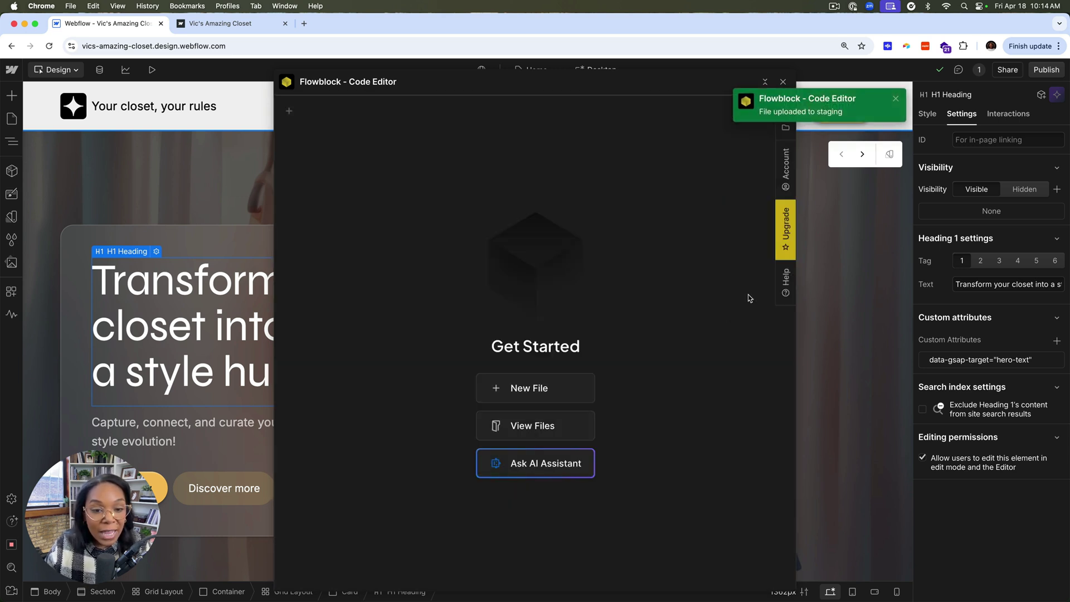
- Start an AI prompt 'For my element with the' and paste in the heading's data-gsap-target attribute
click(529, 461)
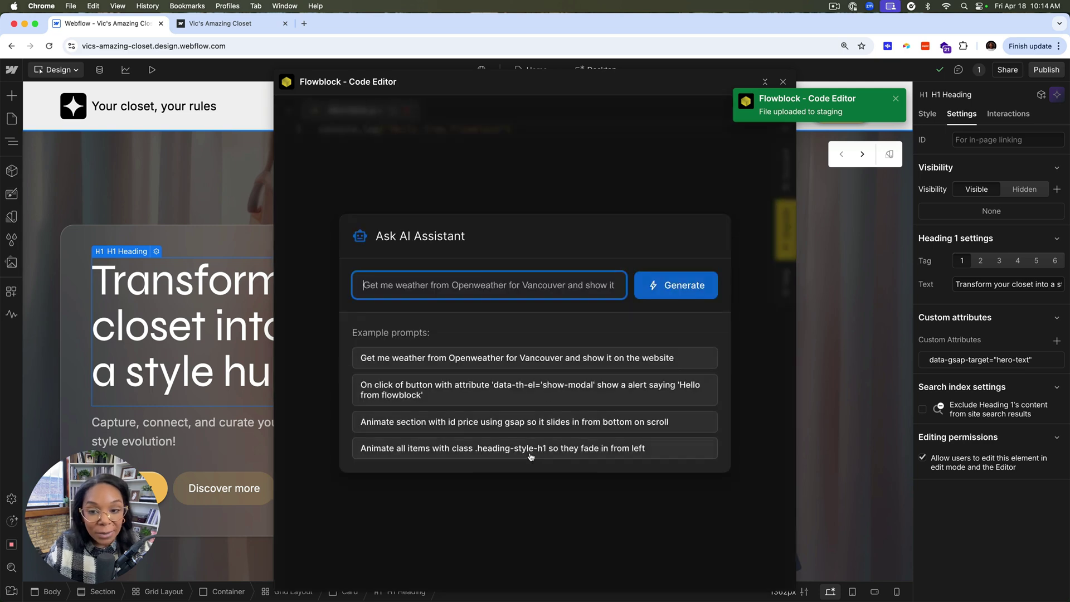
click(508, 284)
text(For my element with the)
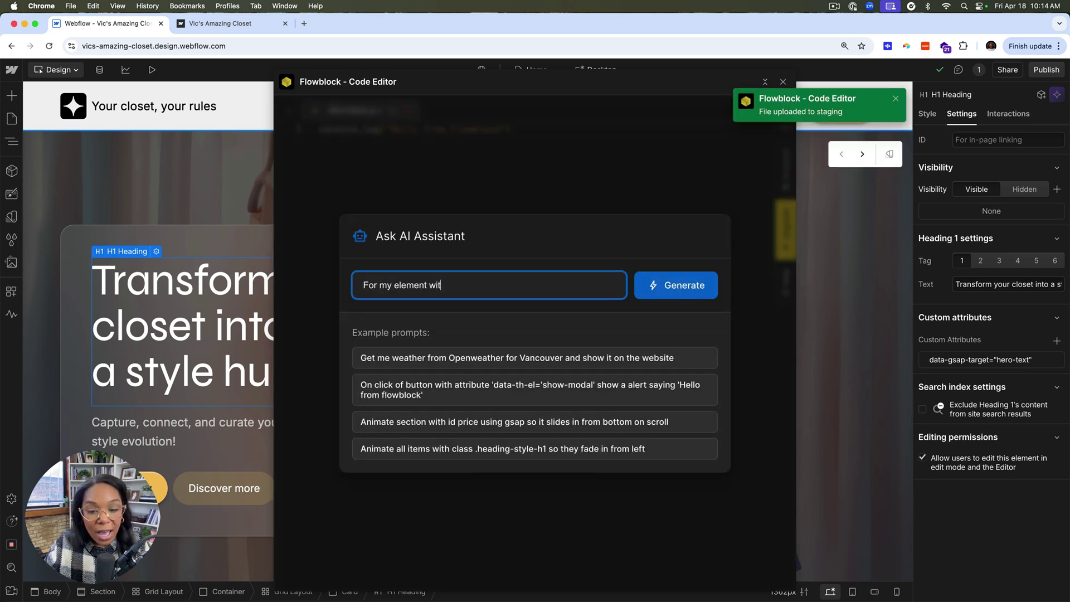
click(975, 360)
key(super+a)
key(super+c)
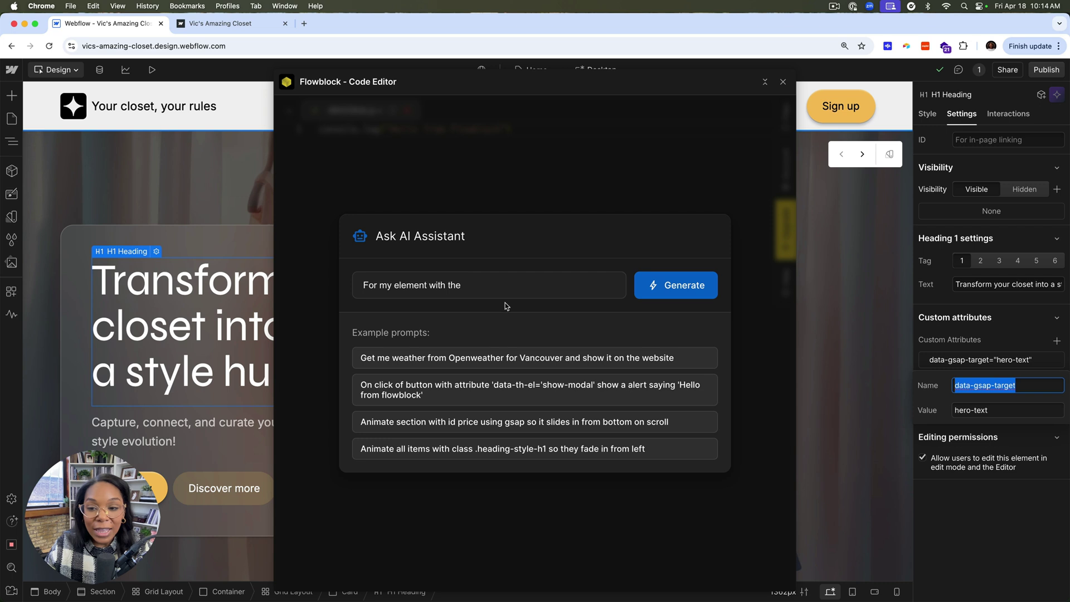
click(477, 284)
key(super+v)
- Add hero-text, request a left swipe-in with two-second unblur, and review the generated GSAP code
click(1022, 410)
key(super+a)
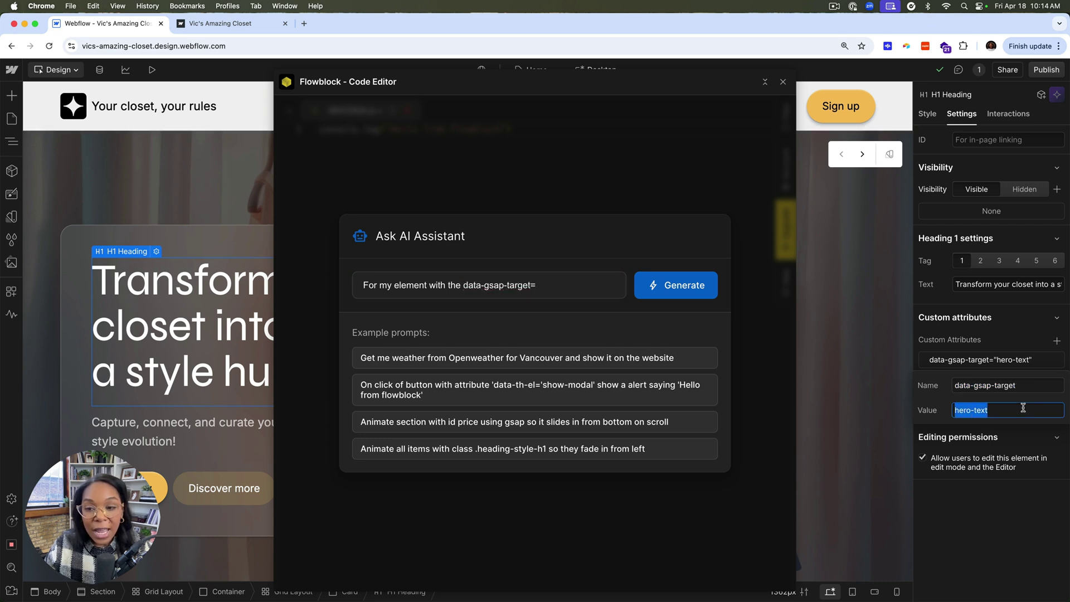
key(super+c)
click(546, 285)
key(super+v)
text(please c)
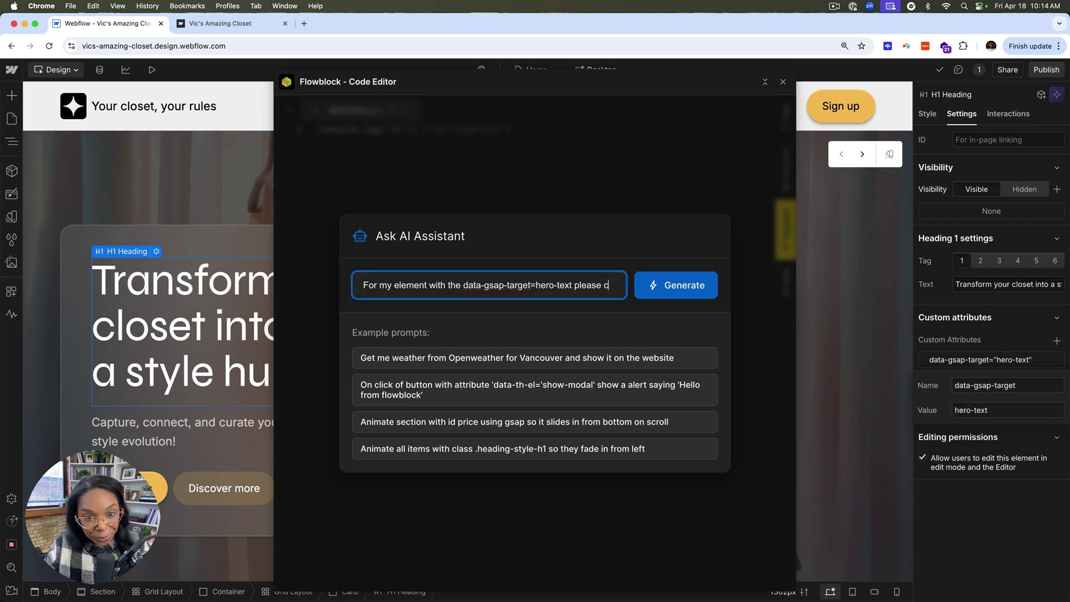
text(reate a GSAP animation that)
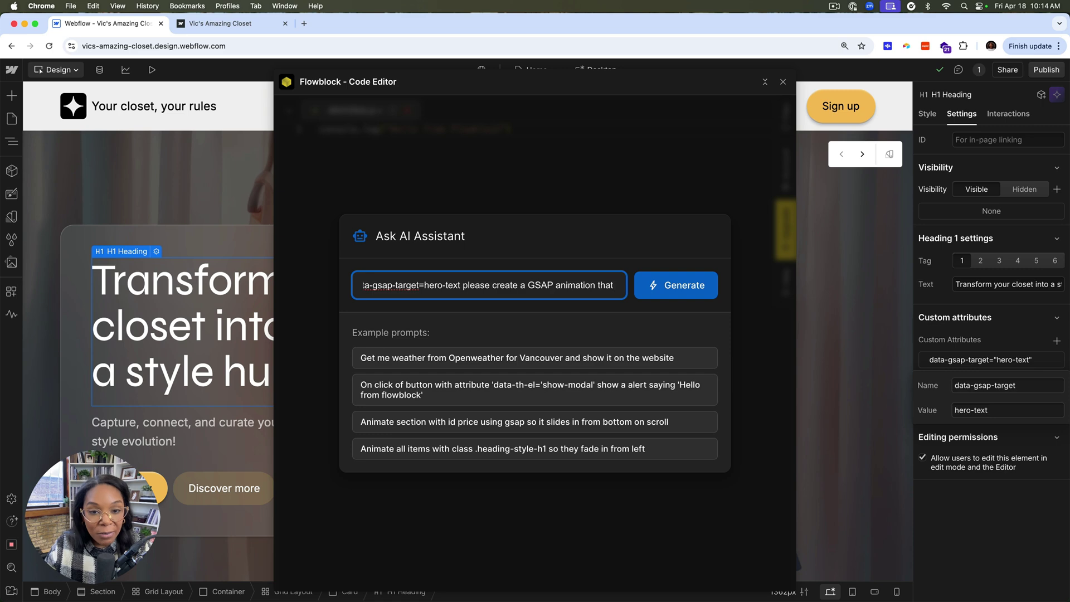
text( Swipes in from the left and un)
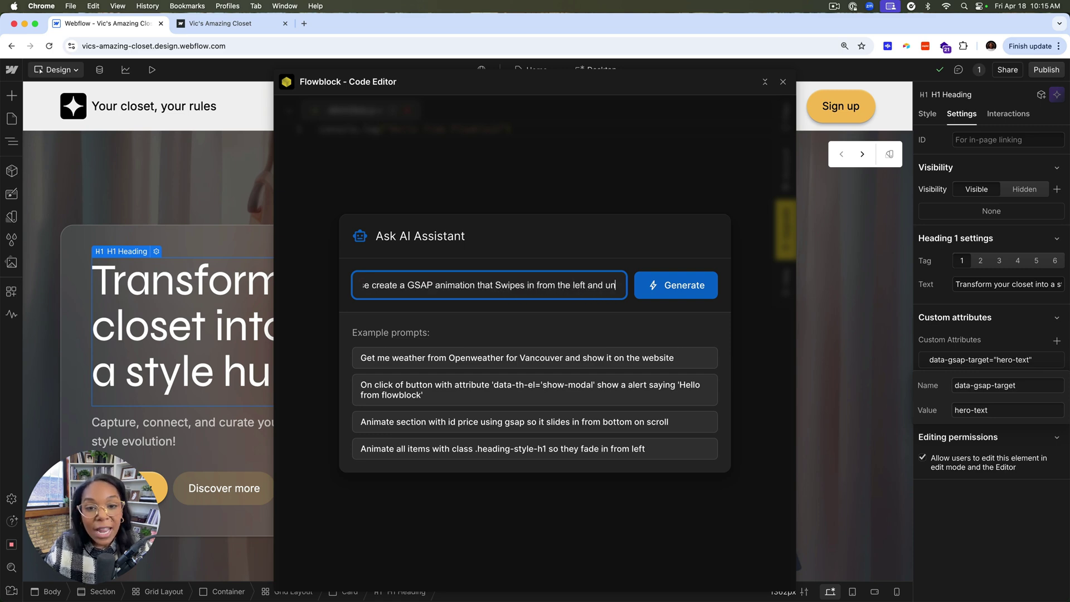
text(blurs the text over 2 seconds)
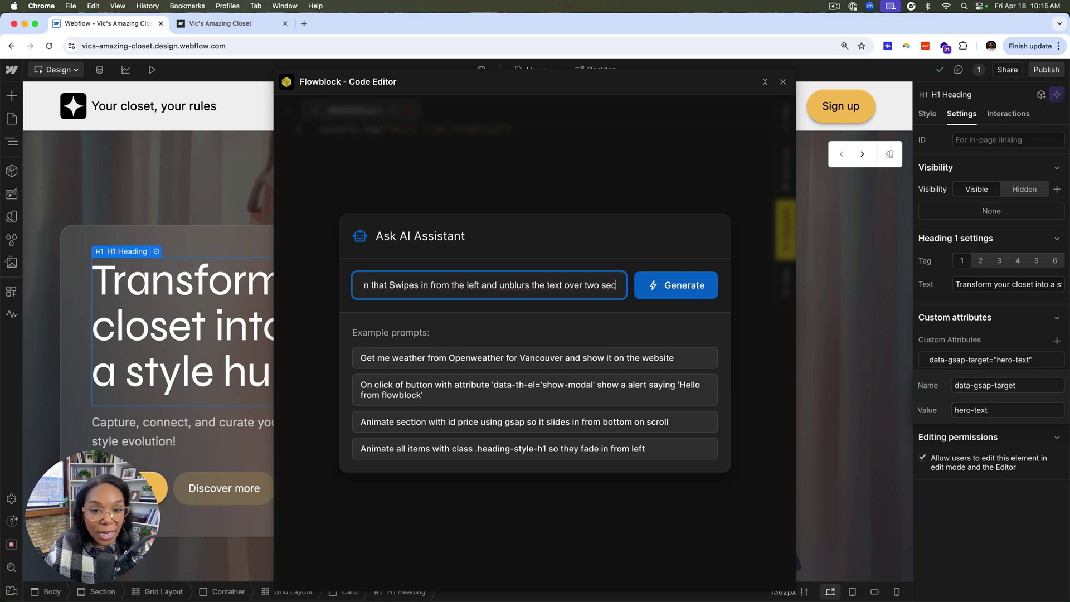
key(Return)
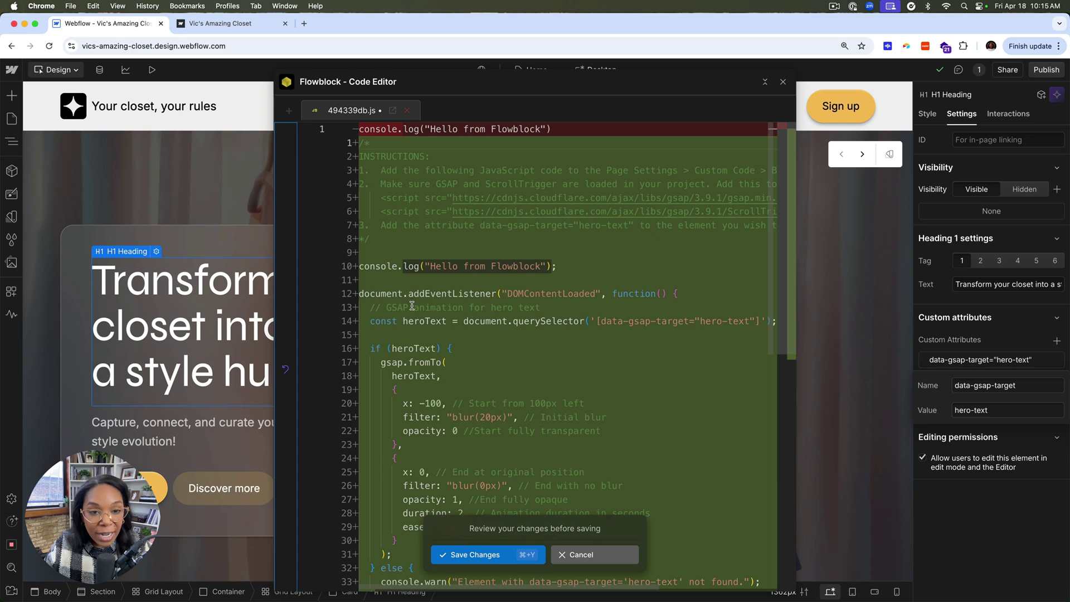
scroll(412, 305, down, 5)
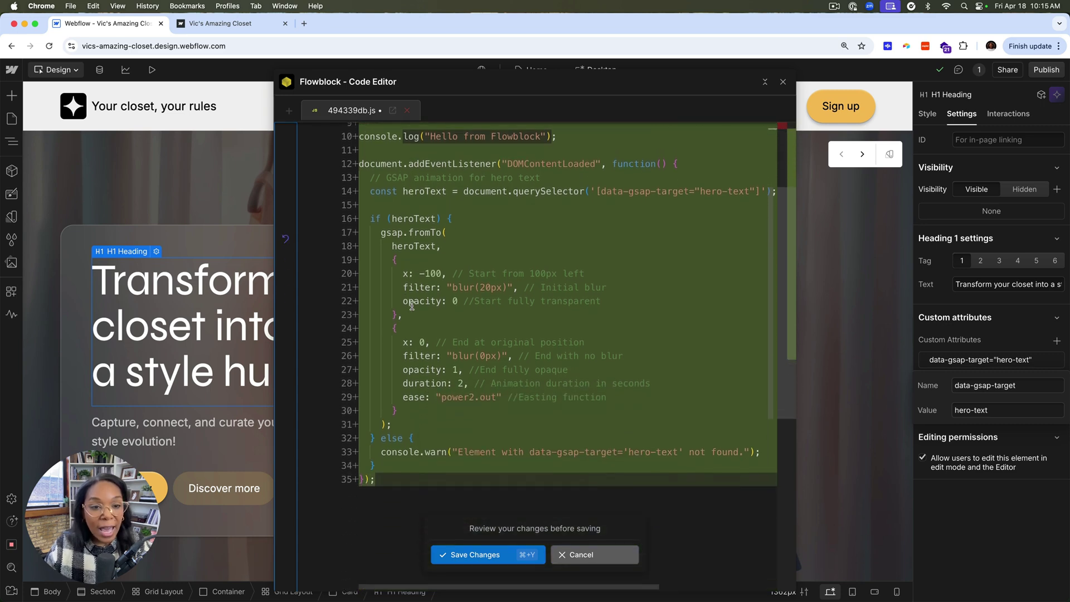
scroll(412, 306, up, 5)
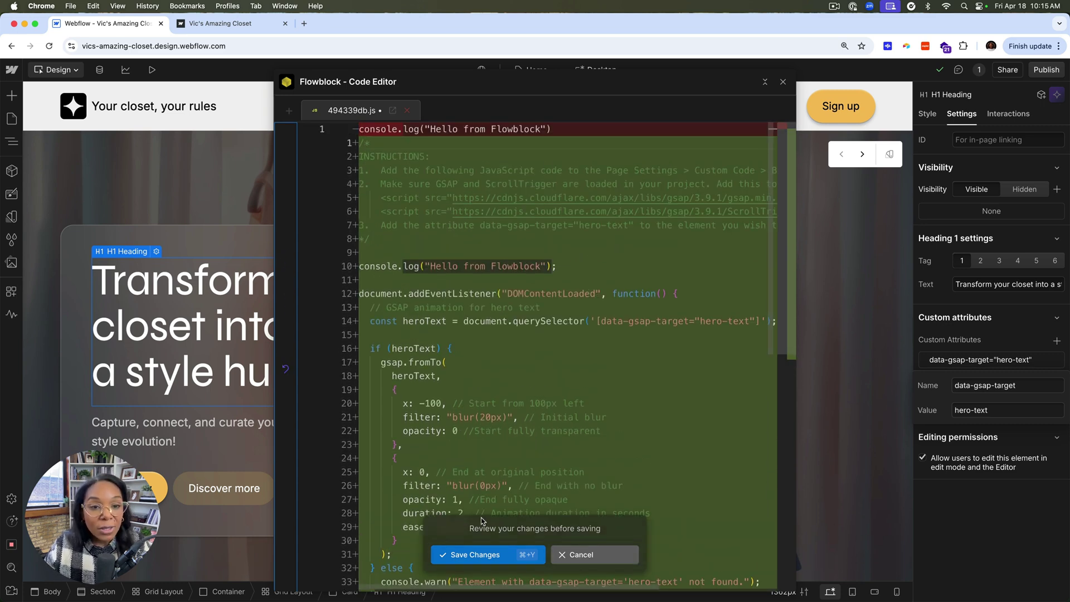
- Accept the generated GSAP code into the file and save the script to staging
click(470, 554)
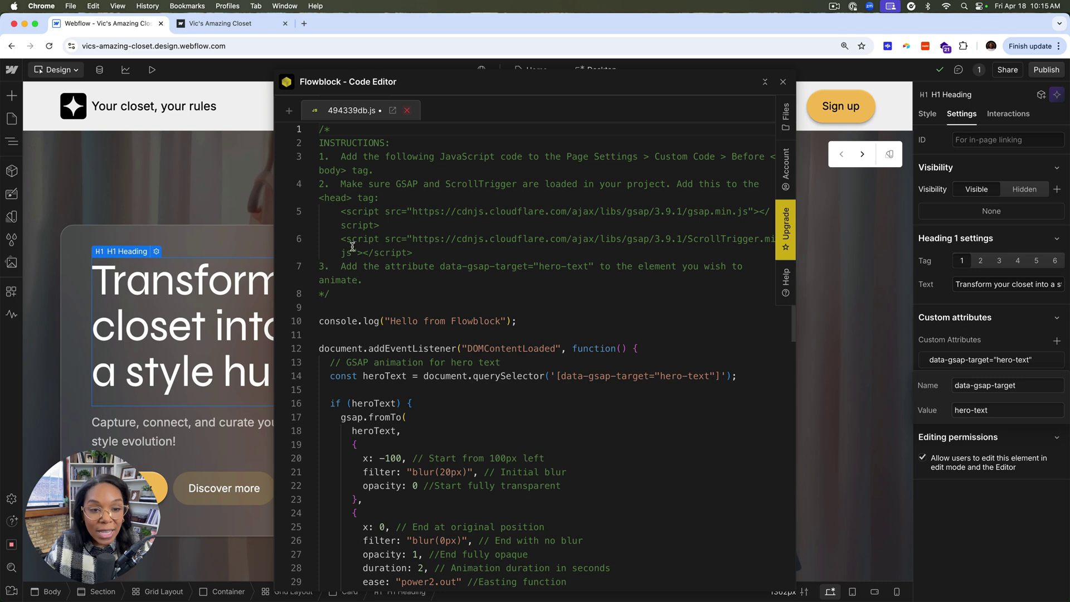
drag(439, 249, 306, 215)
click(12, 118)
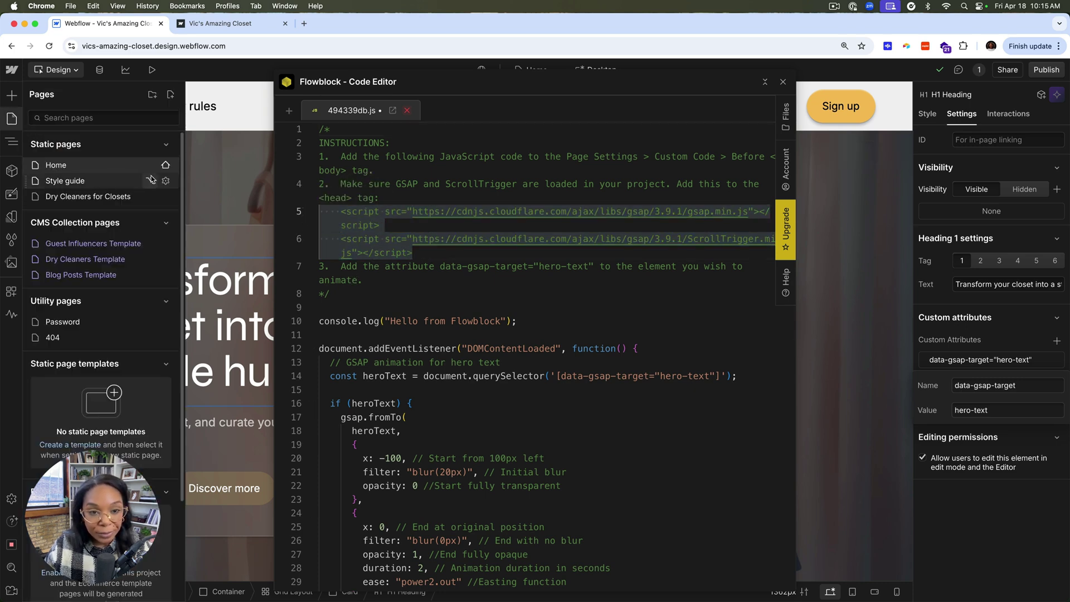
click(165, 165)
scroll(280, 291, down, 10)
scroll(273, 284, down, 7)
click(616, 317)
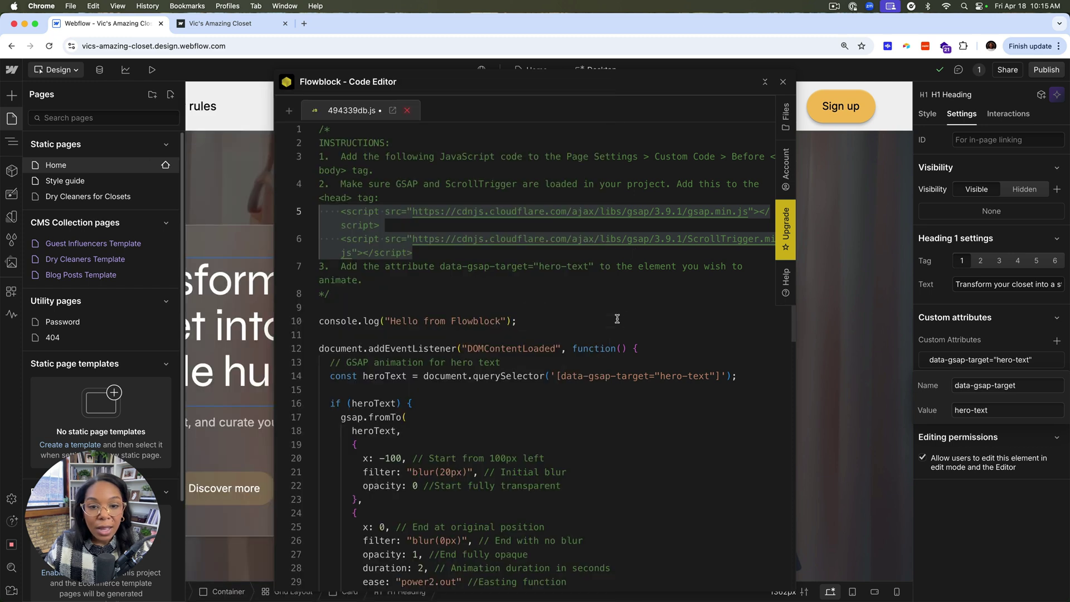
click(616, 318)
scroll(664, 334, down, 5)
key(super+s)
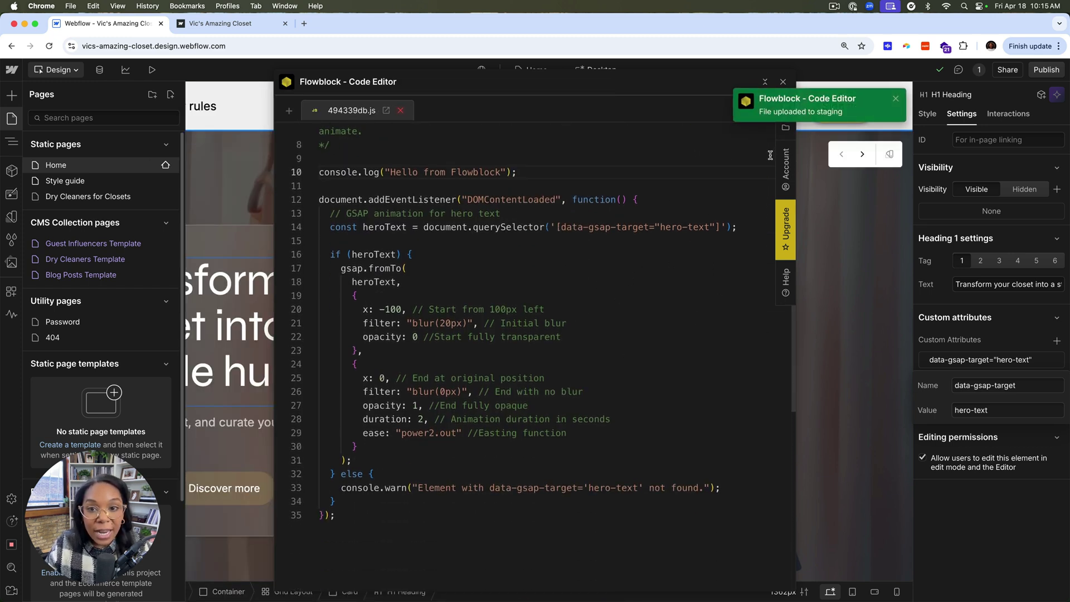
- Rename the 494339db script file to gsap-hero-animation.js
click(785, 127)
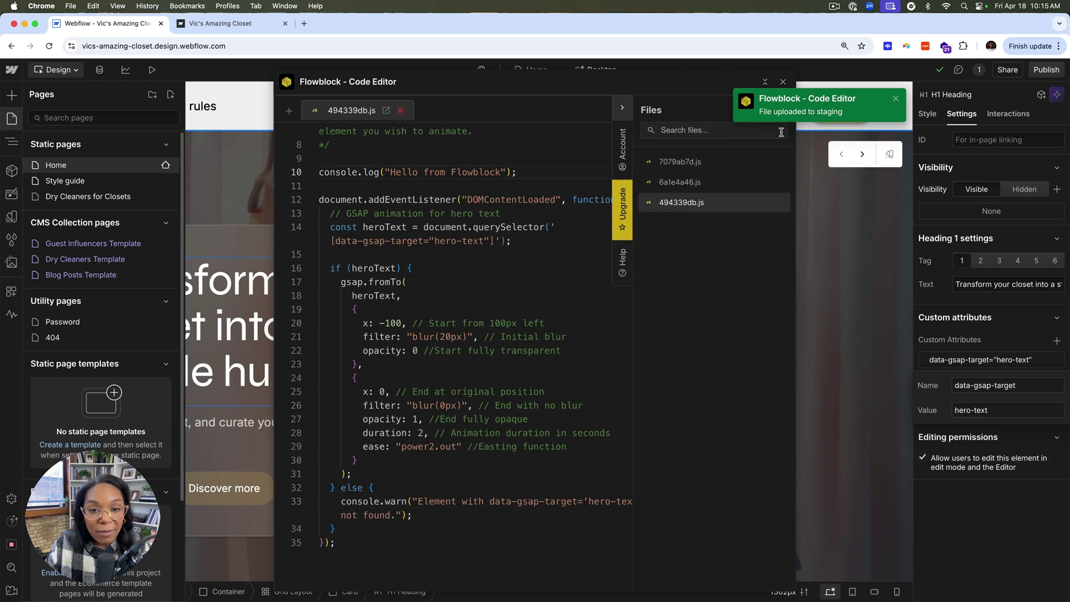
double_click(682, 201)
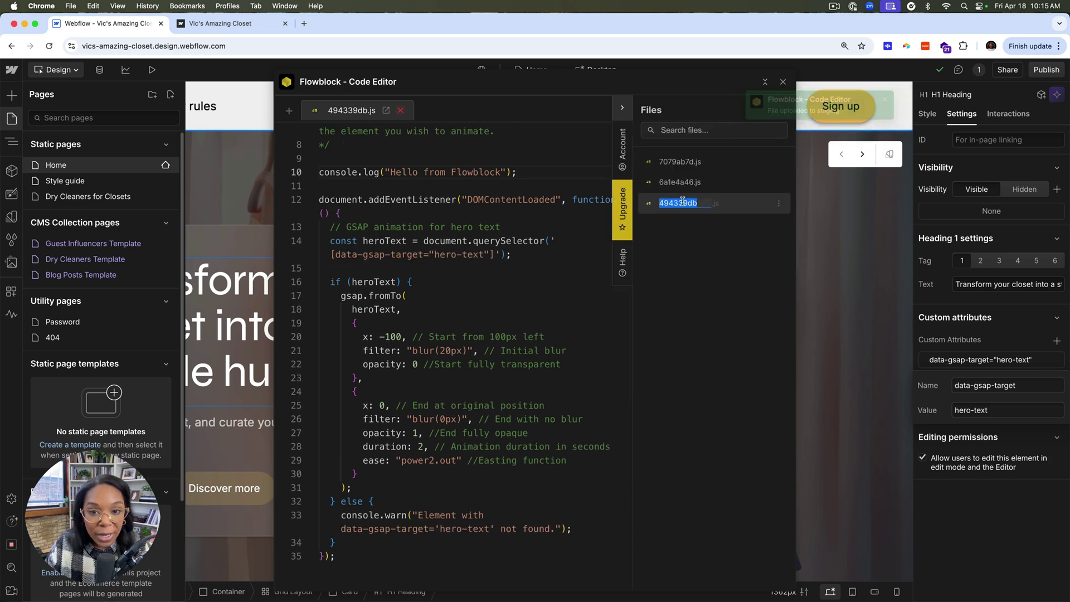
text(gssp=)
text(he)
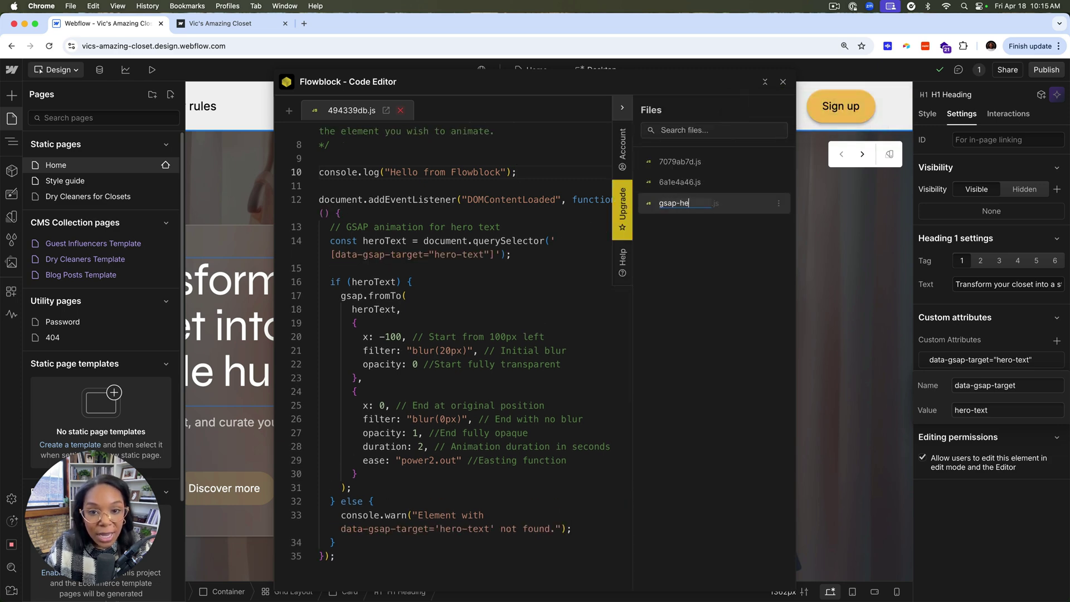
text(ro-animation)
key(Return)
- Copy the script embed code for gsap-hero-animation.js
click(778, 204)
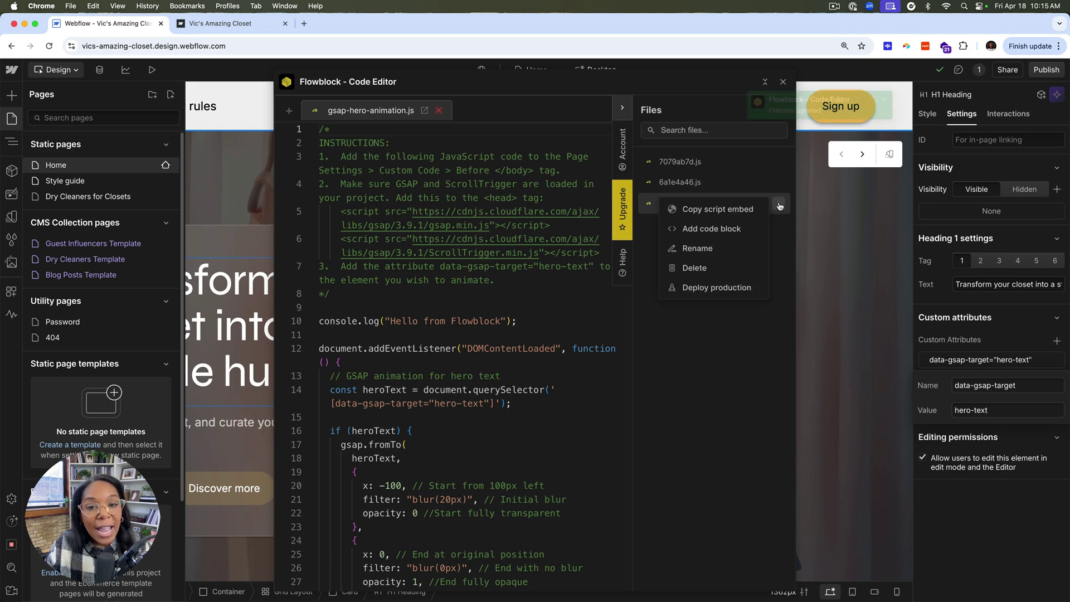
click(669, 209)
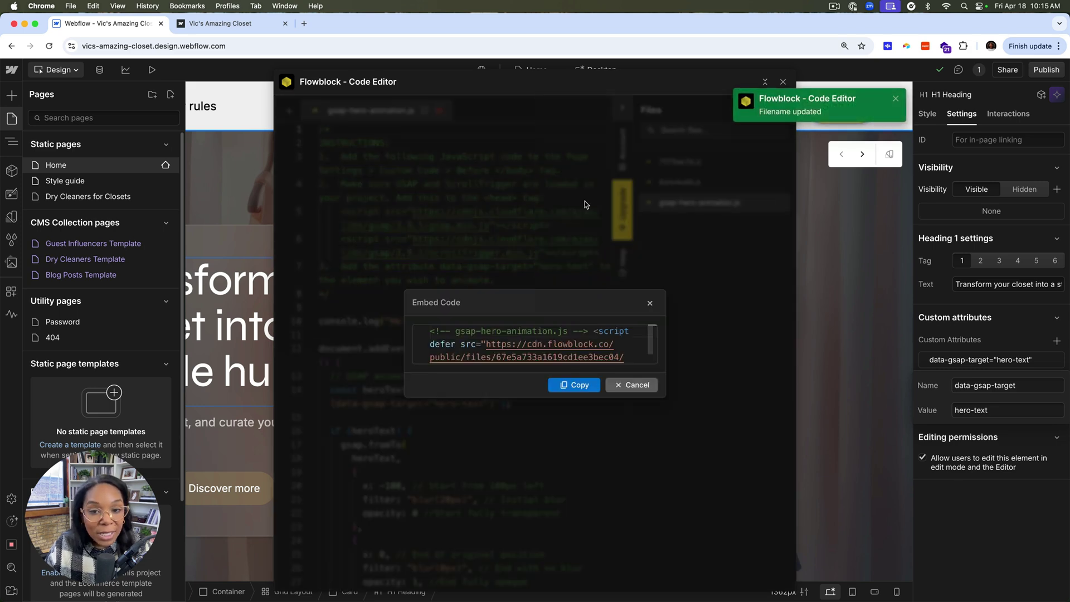
click(444, 336)
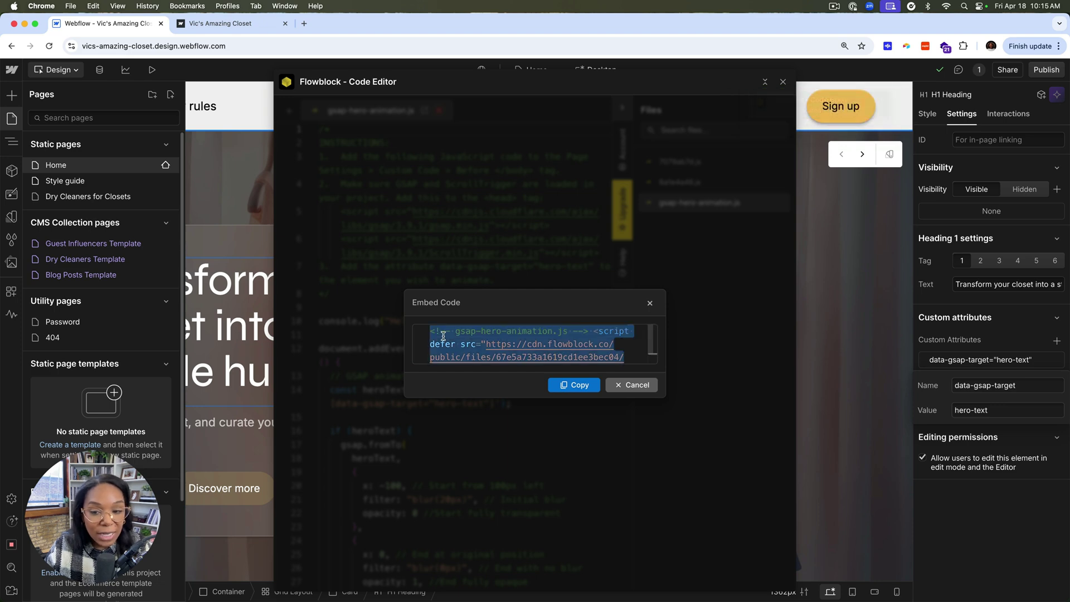
click(618, 389)
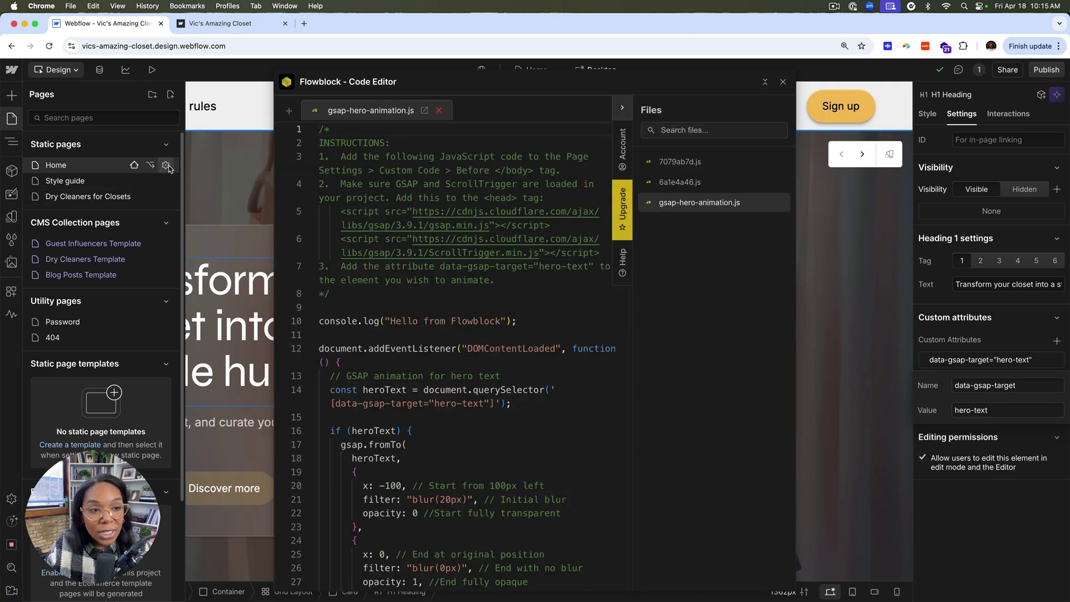
- Paste the gsap-hero-animation.js embed into the Home page's Inside <head> custom code and save
click(164, 165)
scroll(367, 334, down, 5)
scroll(366, 335, down, 10)
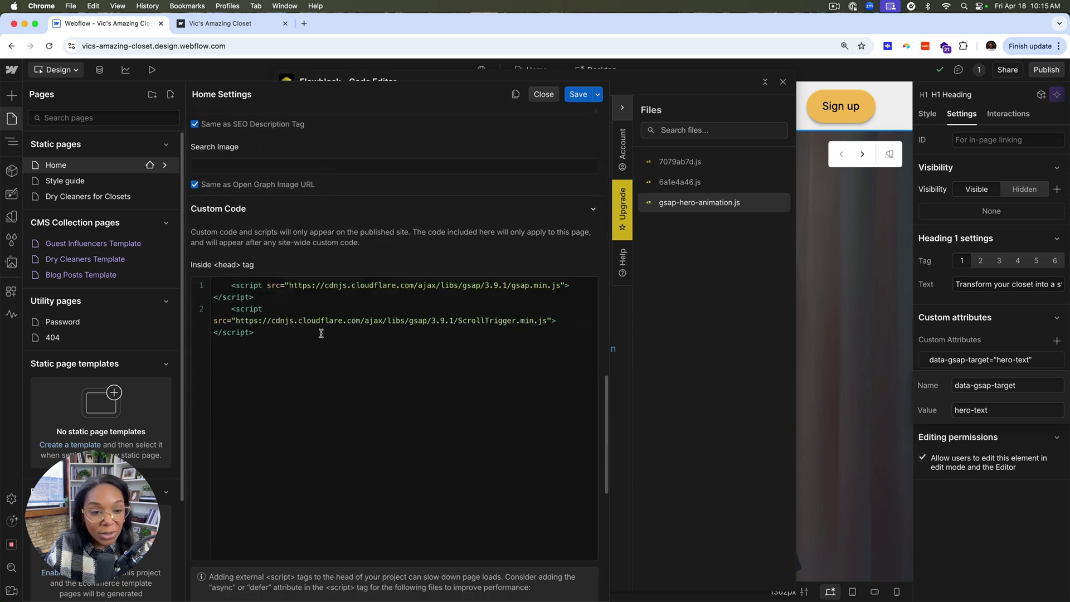
click(303, 331)
text(<!-- gsap-hero-animation.js --> <script defer src="https://cdn.flowblock.co/public/files/67e5a733a1619cd1ee3bec04/gsap-hero-animation.js"></script>)
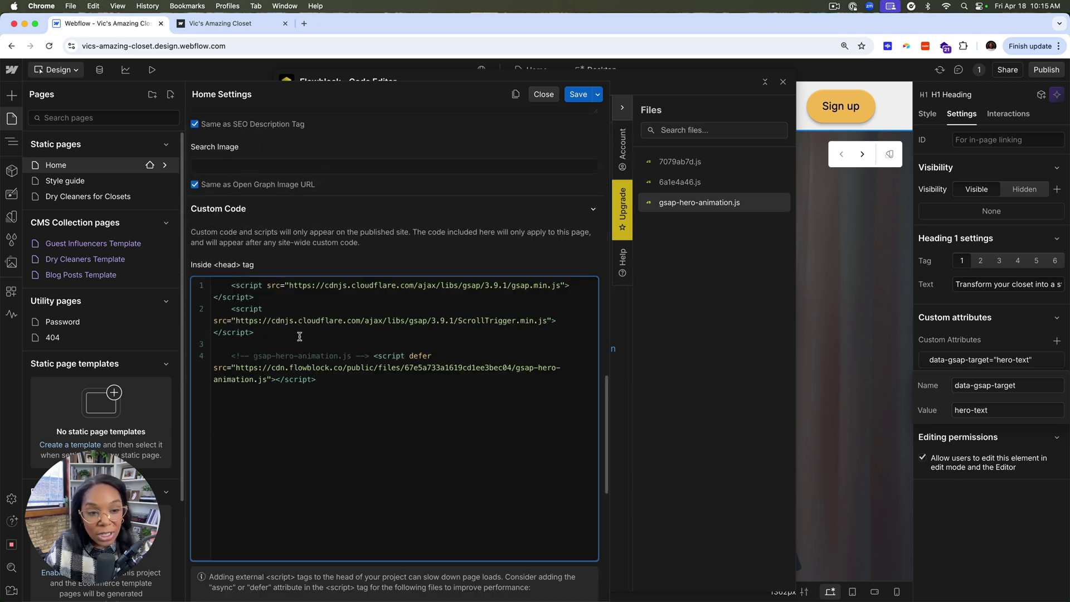
click(700, 304)
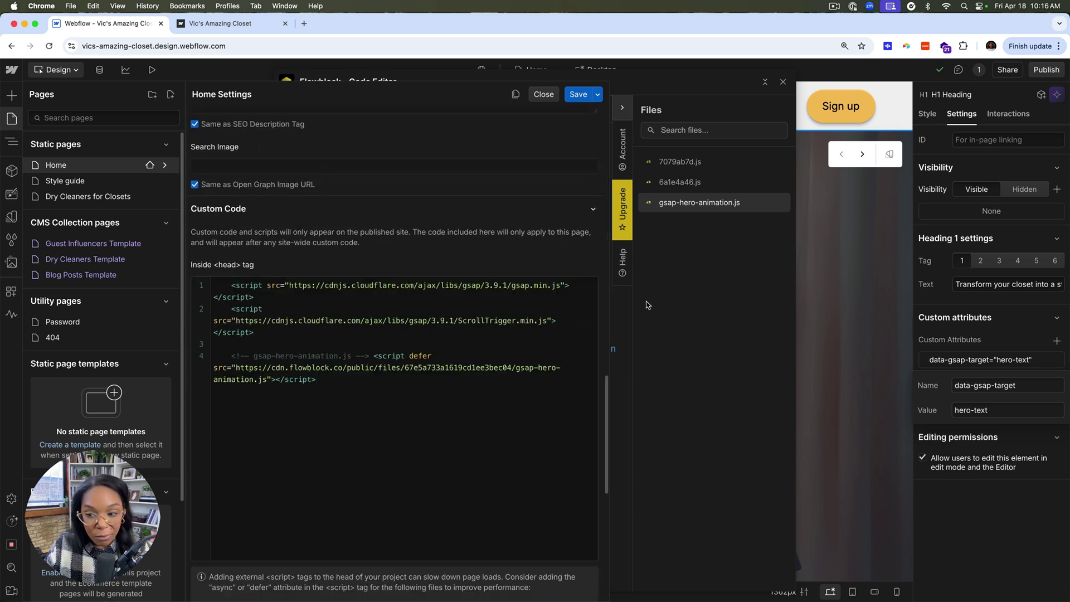
click(589, 102)
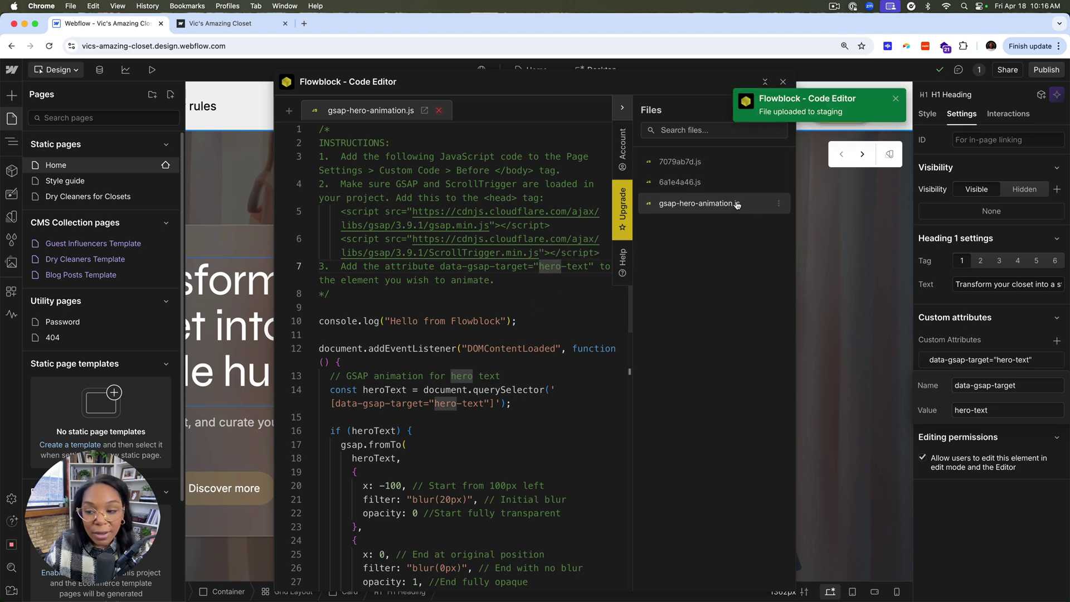
- Publish the site to staging and reload the live site to see the animation
click(1046, 69)
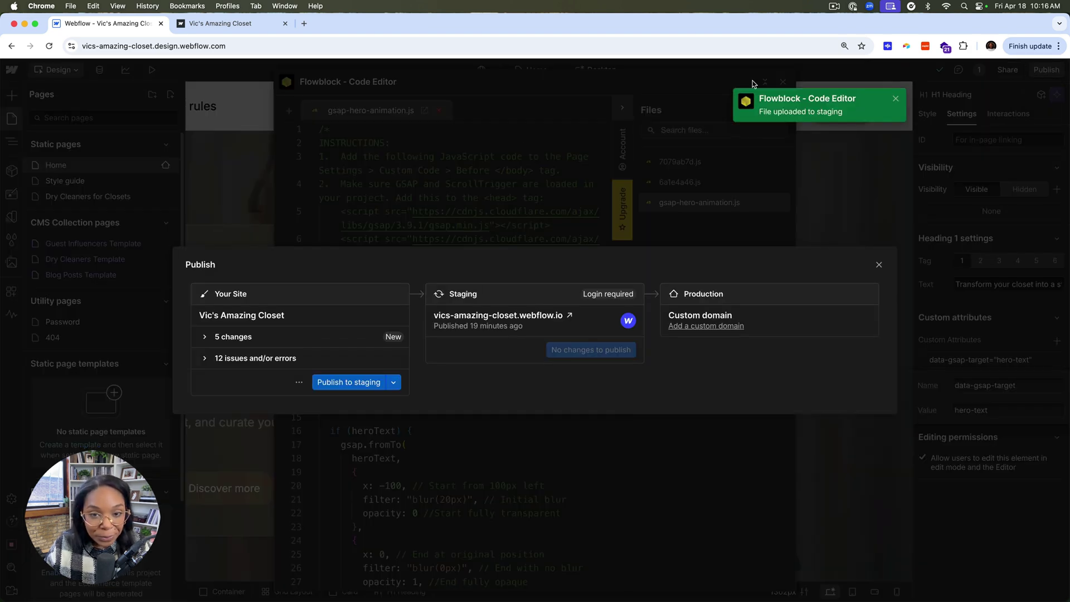
click(350, 381)
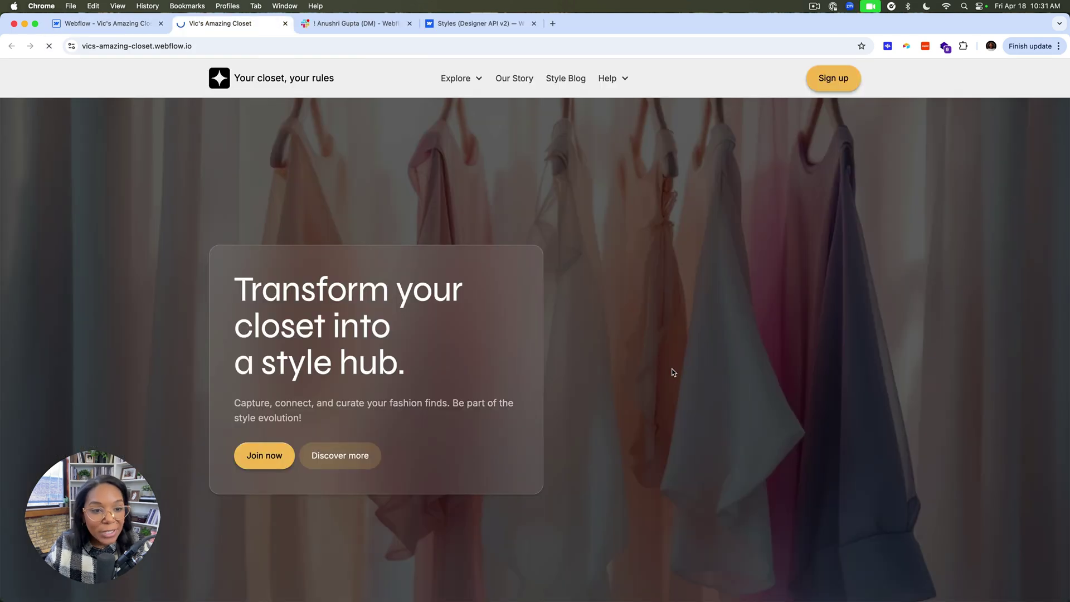
key(super+r)
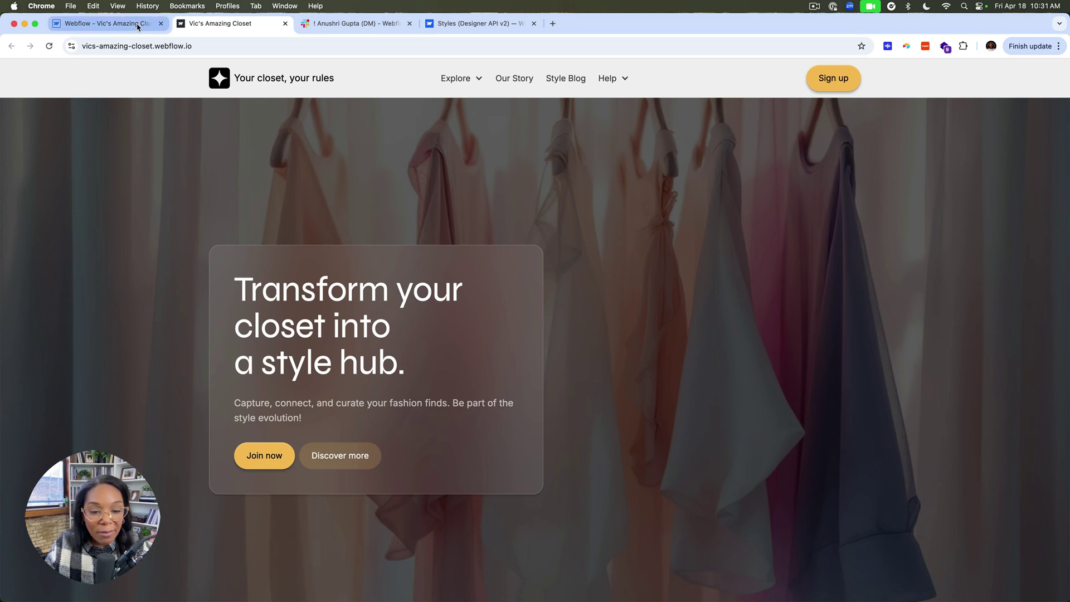
- Change the hero animation duration from 2 to 1.5, upload it, and reload the live site
click(106, 23)
scroll(470, 352, down, 10)
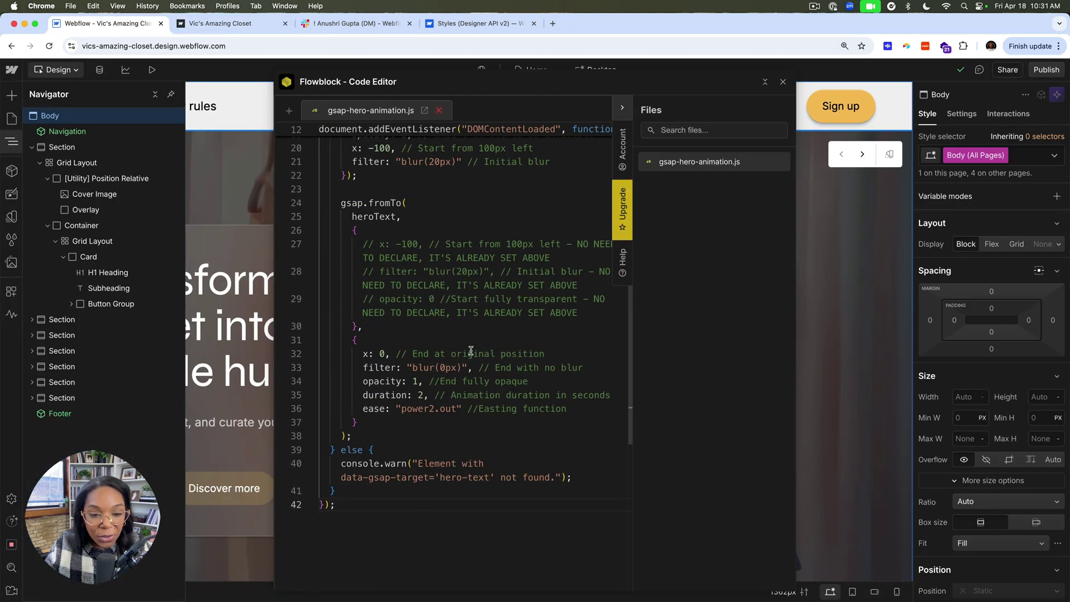
double_click(421, 393)
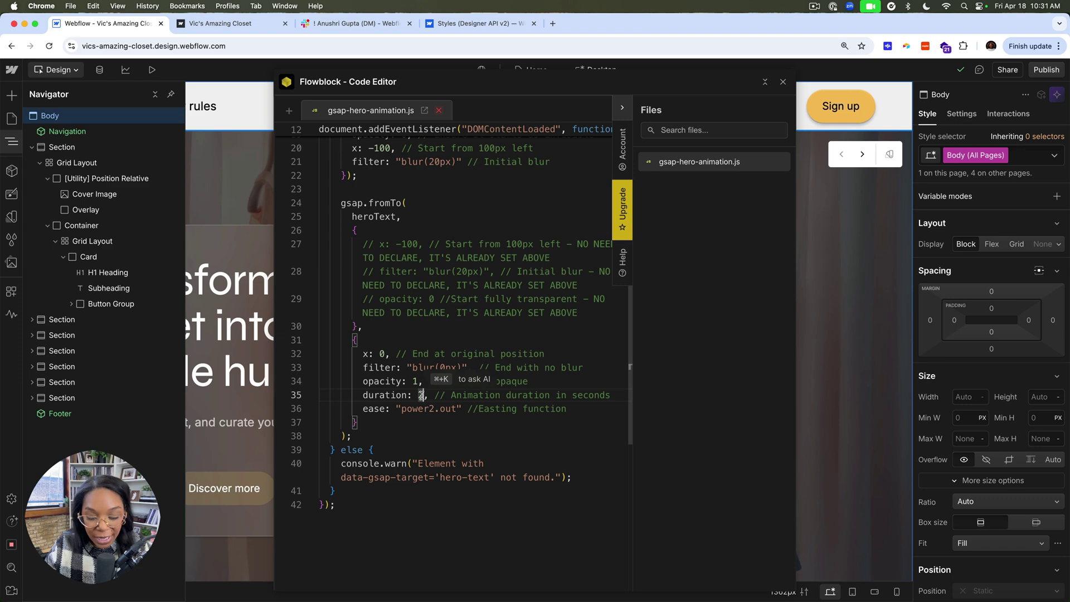
key(BackSpace)
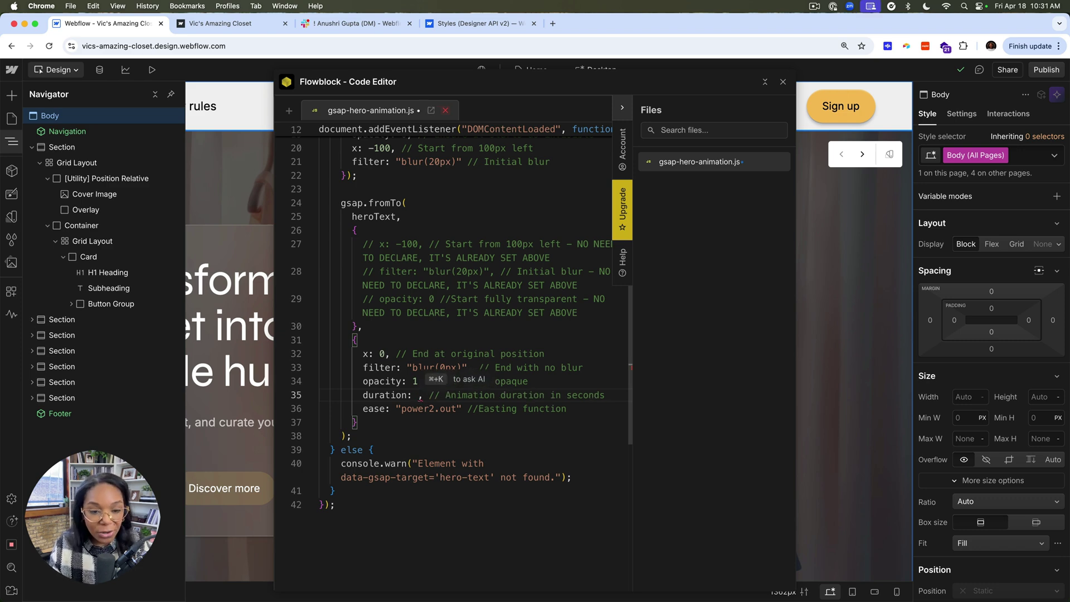
text(1)
text(.5)
key(super+s)
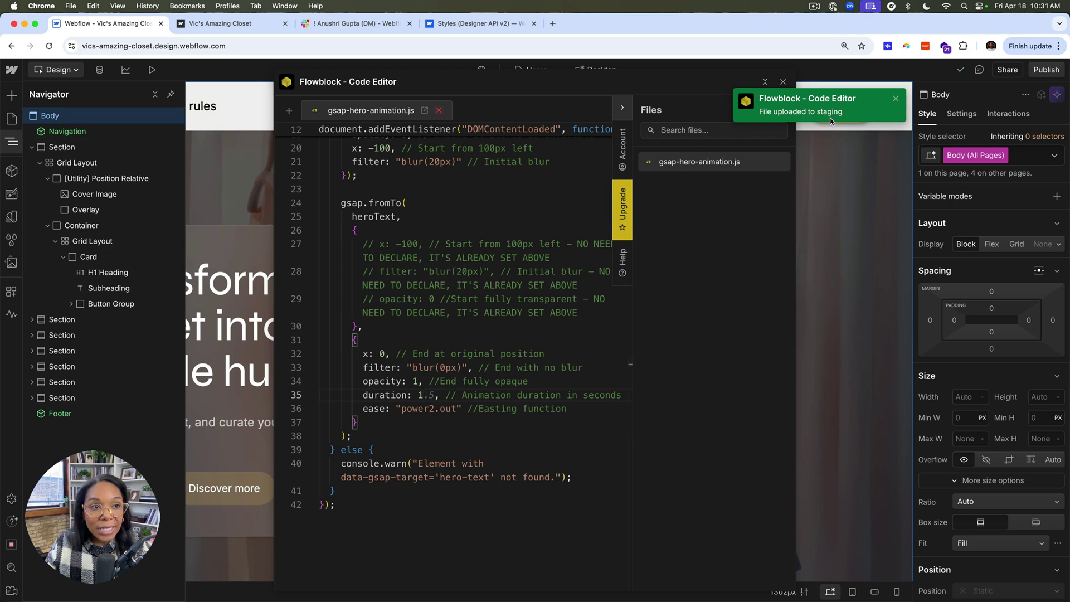
click(249, 28)
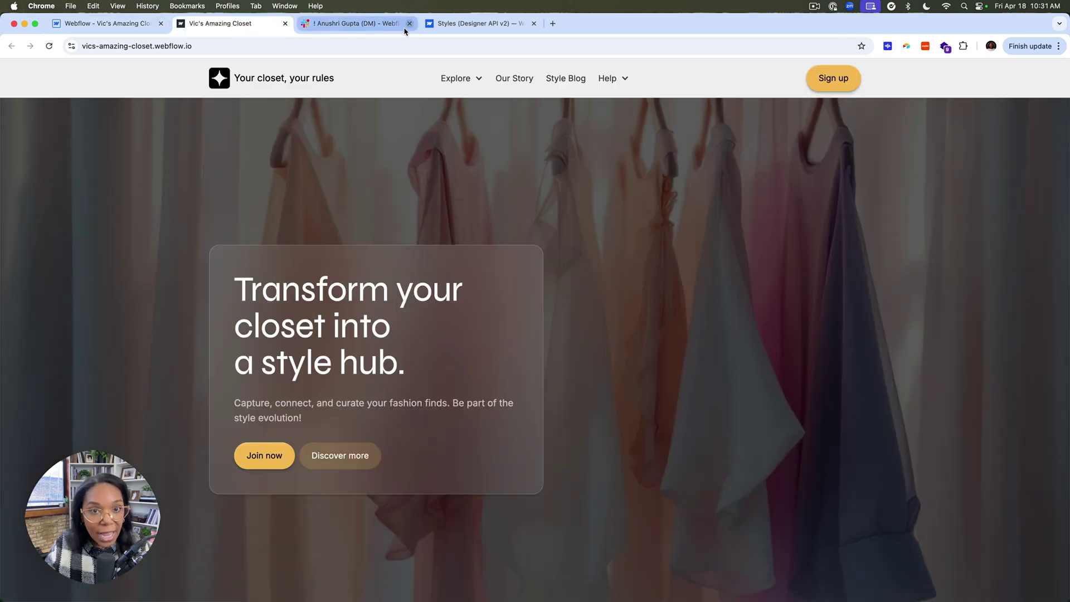
key(super+r)
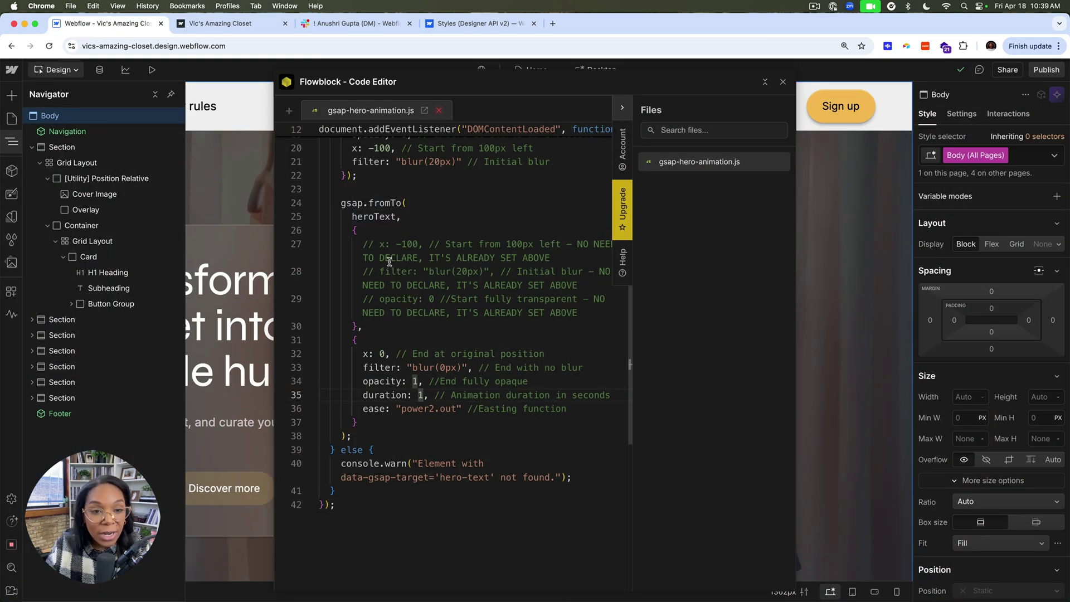
- Create a new JavaScript file in Flowblock named hello-world.js
click(289, 111)
click(496, 344)
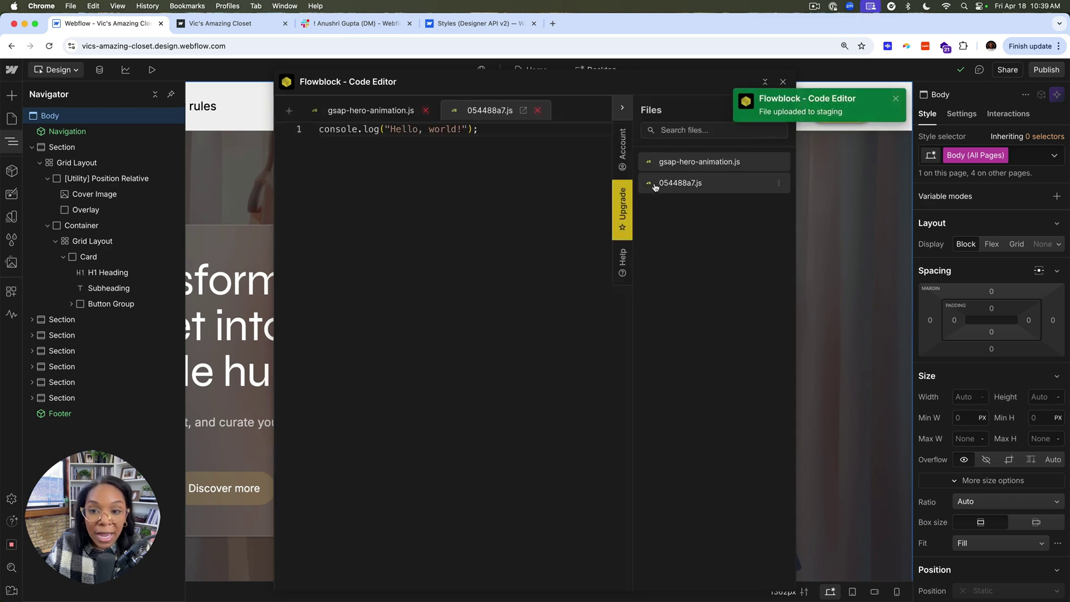
double_click(677, 182)
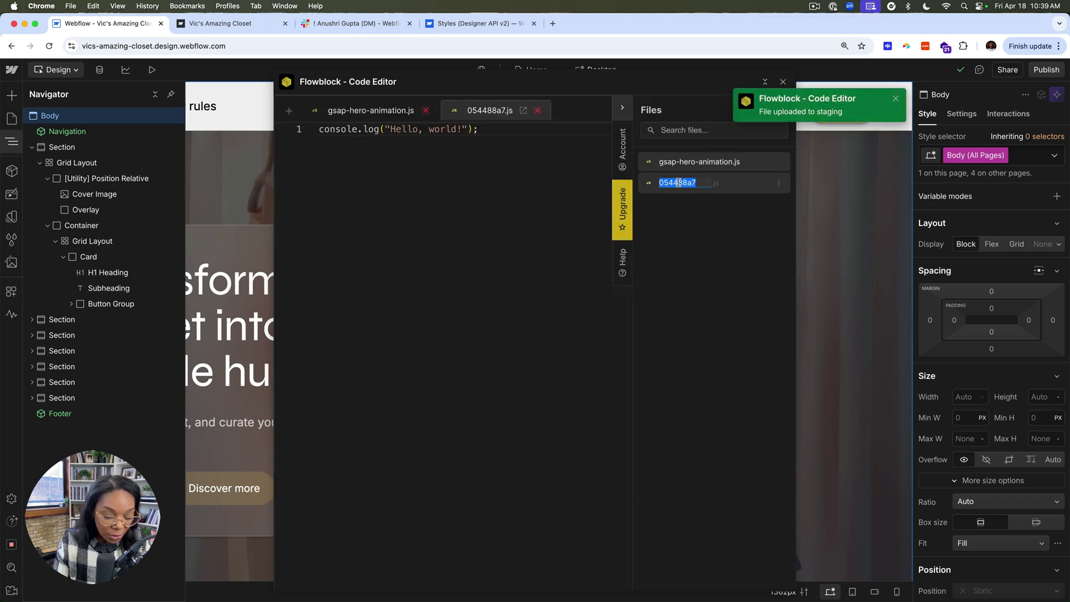
text(hello-world)
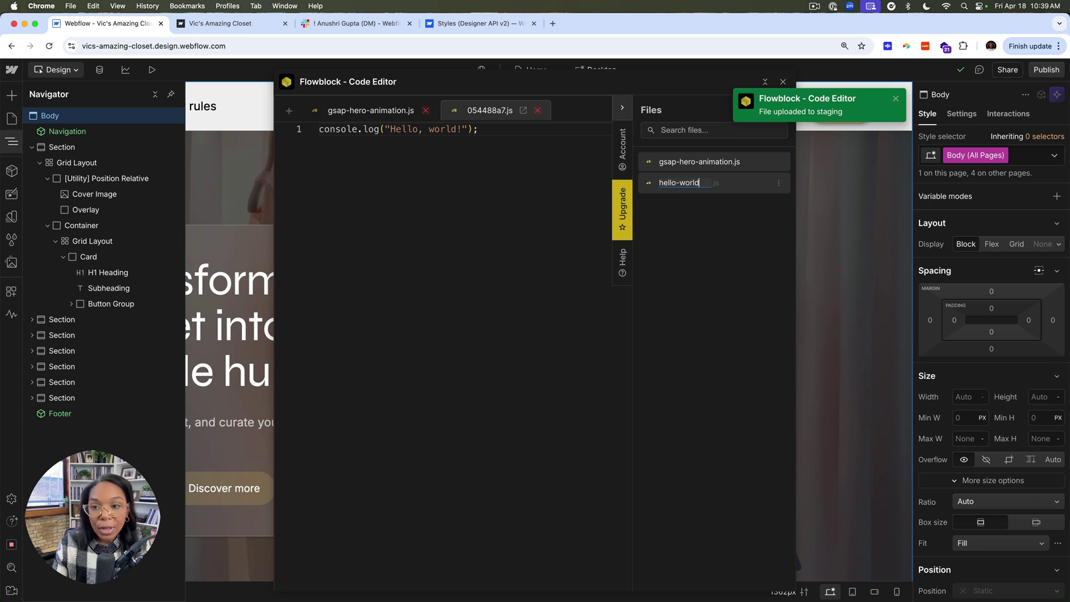
key(Return)
- Add hello-world.js to the page as a Script element below the Footer and check its settings
click(778, 183)
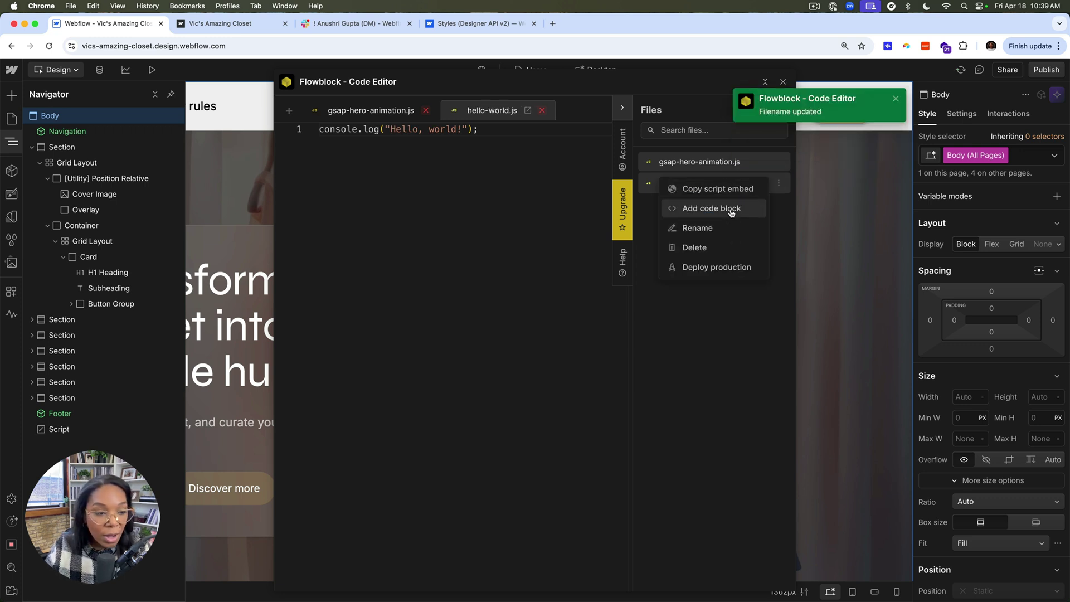
click(730, 210)
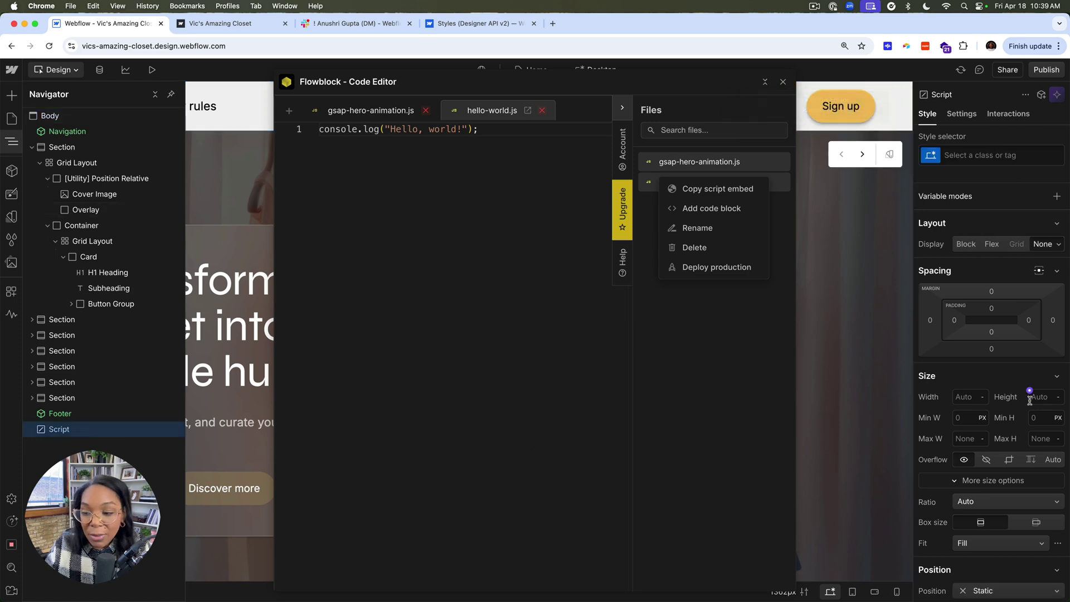
scroll(1017, 401, down, 10)
scroll(1017, 401, down, 3)
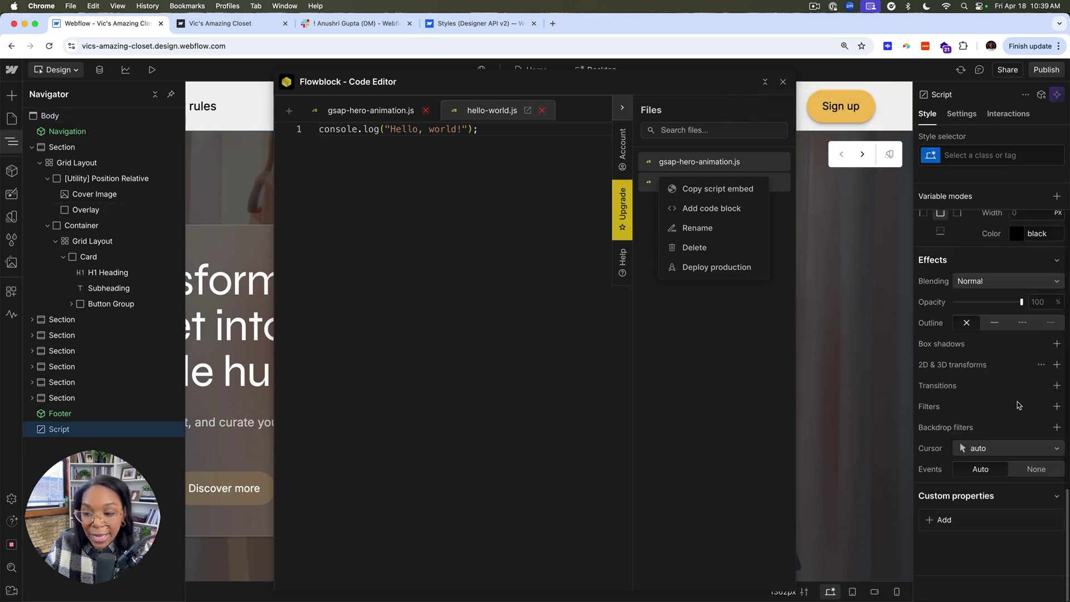
scroll(1017, 401, up, 5)
click(962, 113)
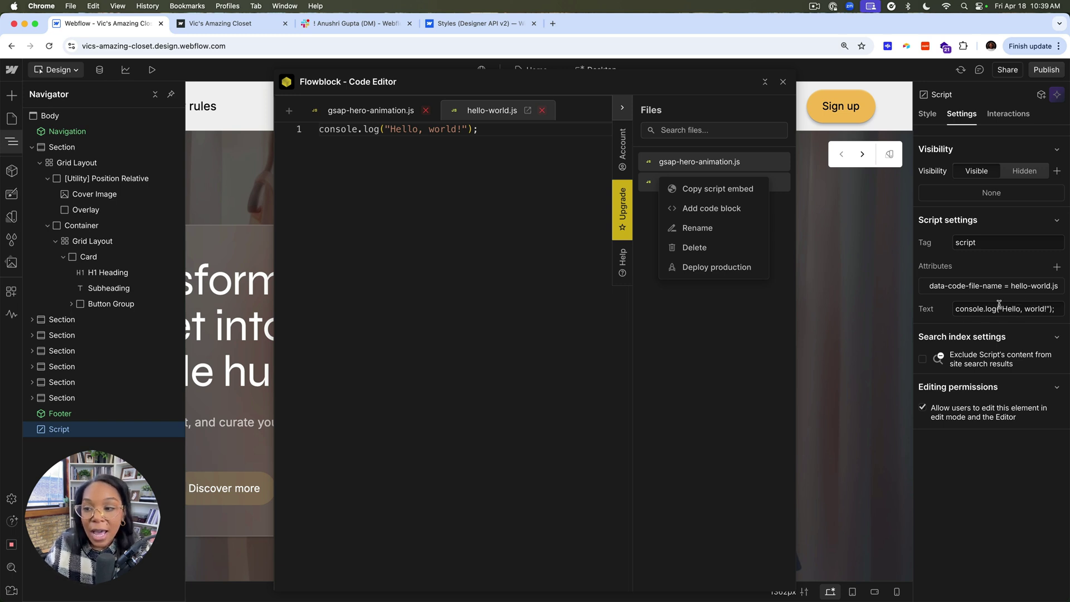
click(385, 111)
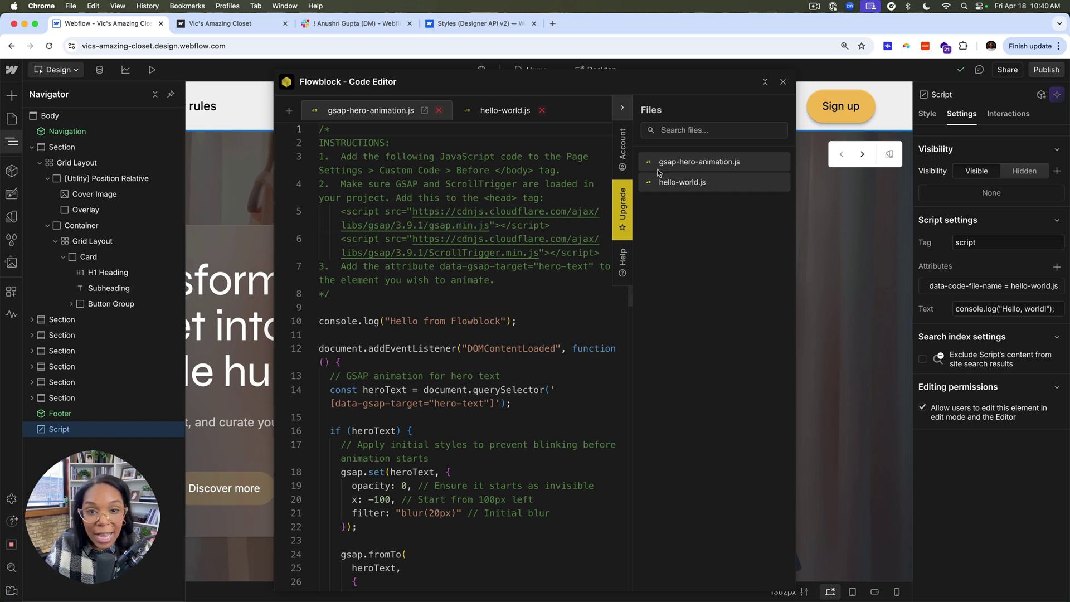
- Show the Flowblock Billing page with the Free, Dev and Pro subscription plans
click(622, 209)
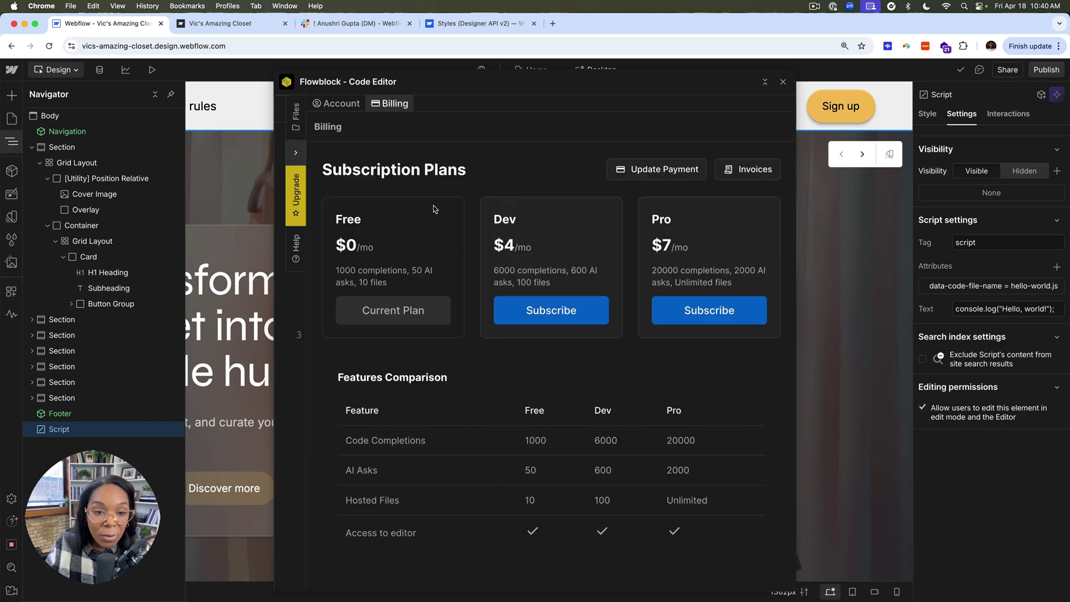